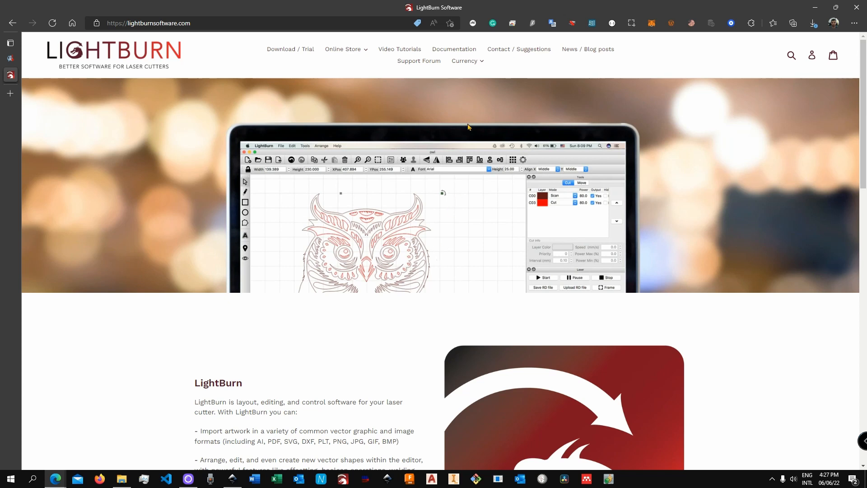
Look through the LightBurn website's video tutorials and the online store's license options.
click(393, 53)
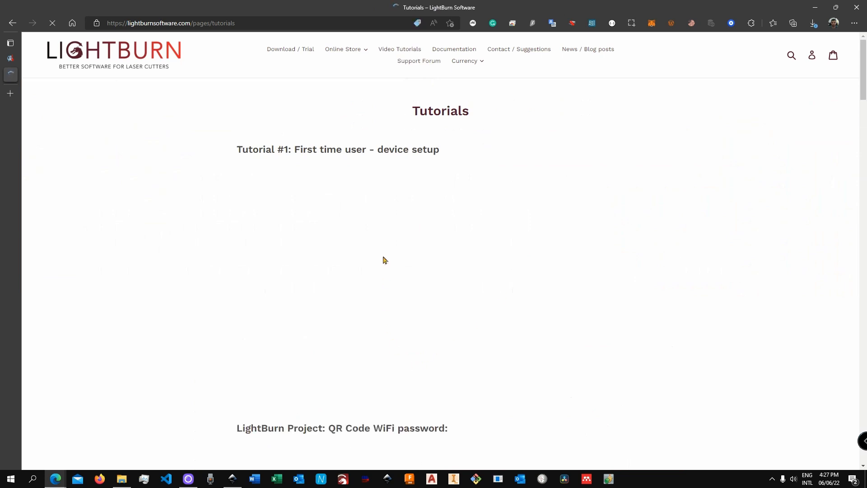
click(357, 51)
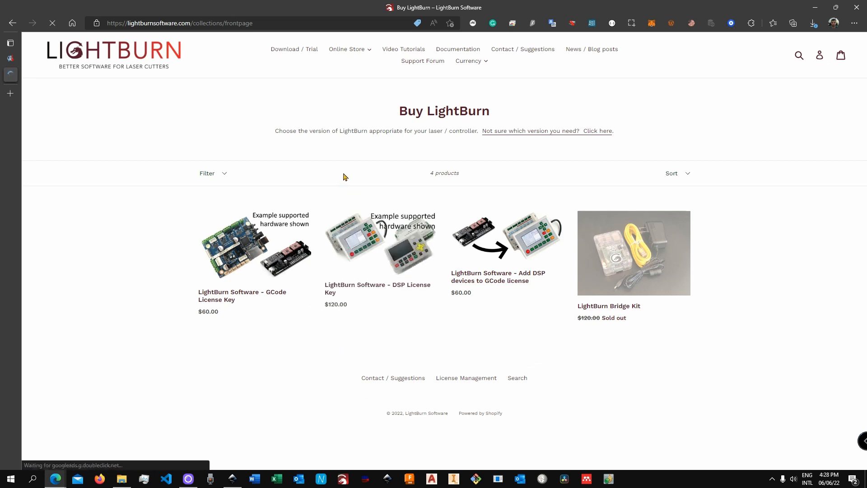
Download the Windows 64-bit version of LightBurn V1.1.04 from the trial download page.
click(309, 55)
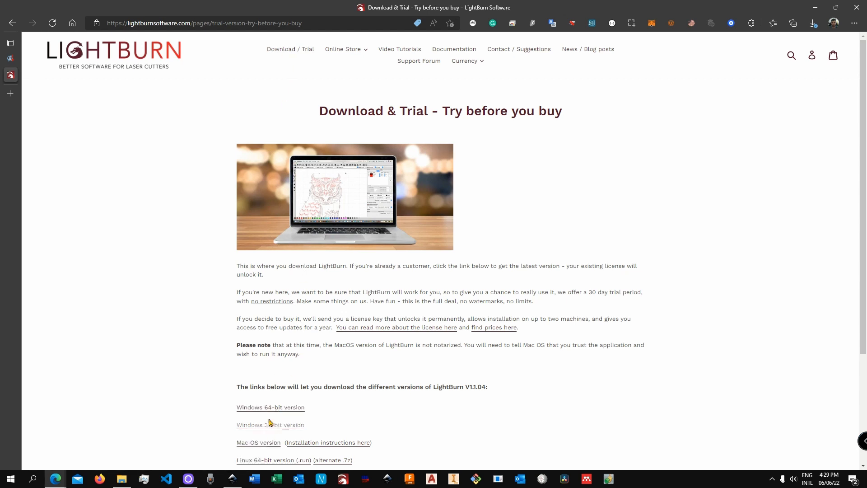
scroll(285, 420, down, 2)
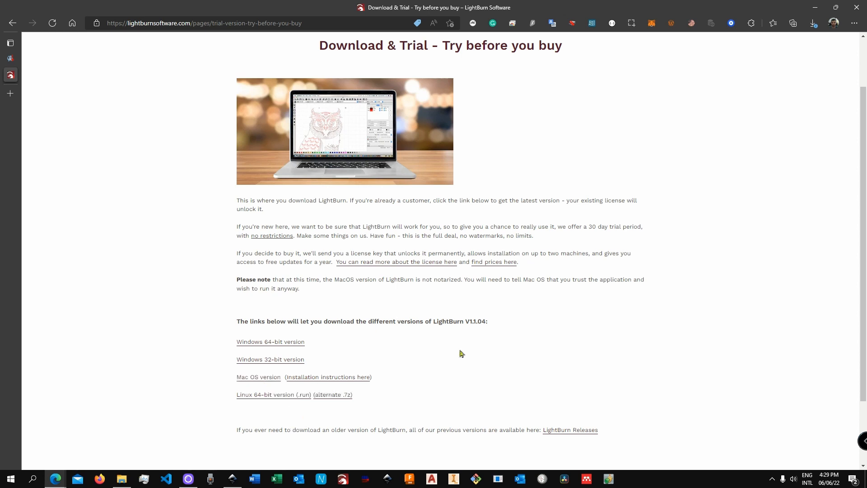
scroll(551, 408, up, 2)
click(286, 408)
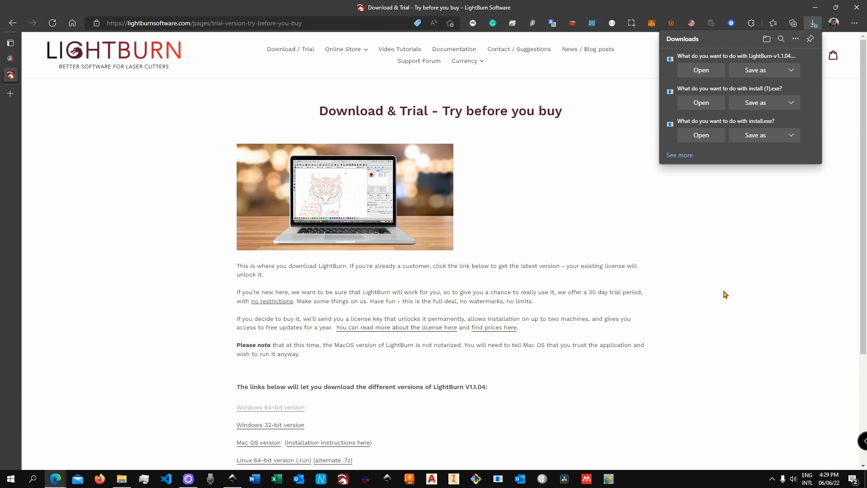
click(724, 294)
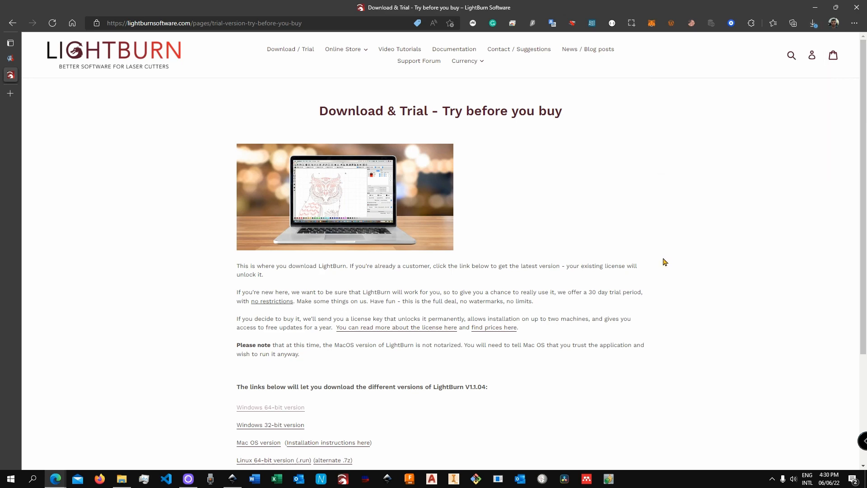
Put the browser away and launch LightBurn.
click(815, 7)
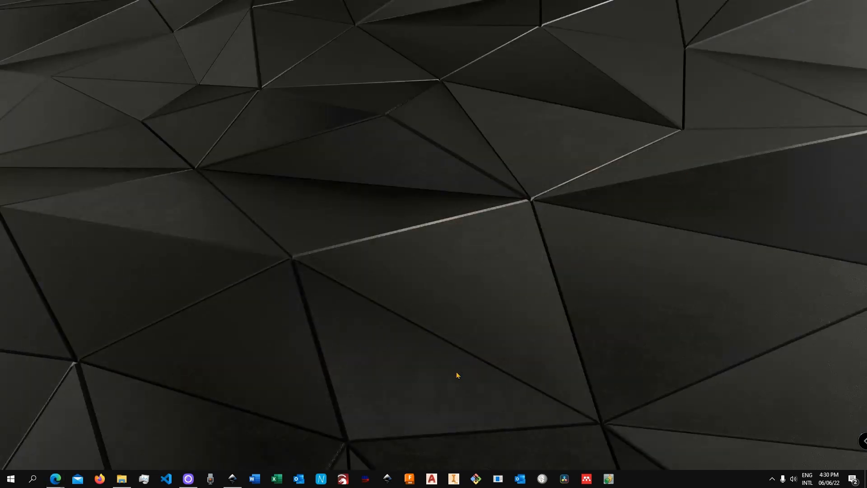
click(343, 478)
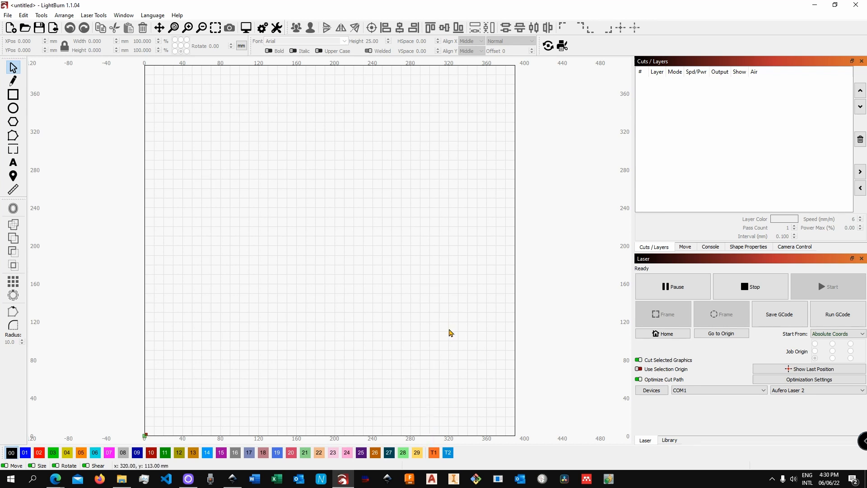
Open LaserGRBL to examine its COM port and baud rate, and return to LightBurn.
click(365, 479)
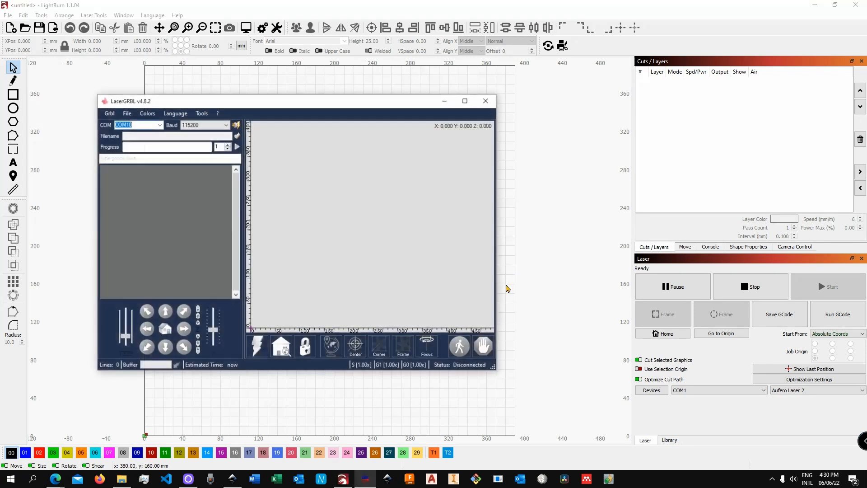
drag(378, 107, 427, 99)
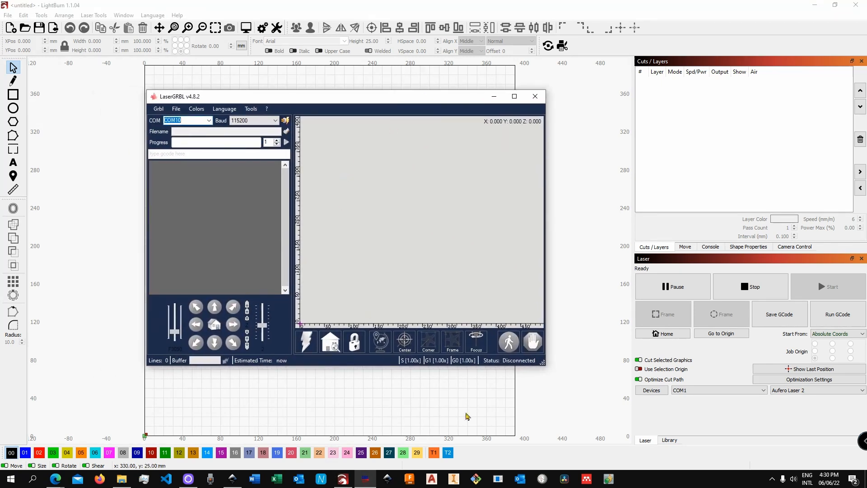
click(491, 102)
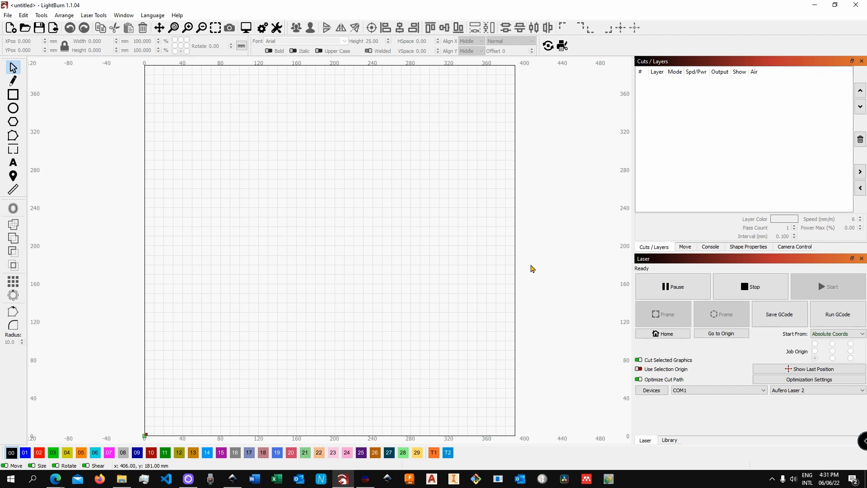
Scan for lasers connected via USB and add the detected GRBL device on COM10.
click(651, 390)
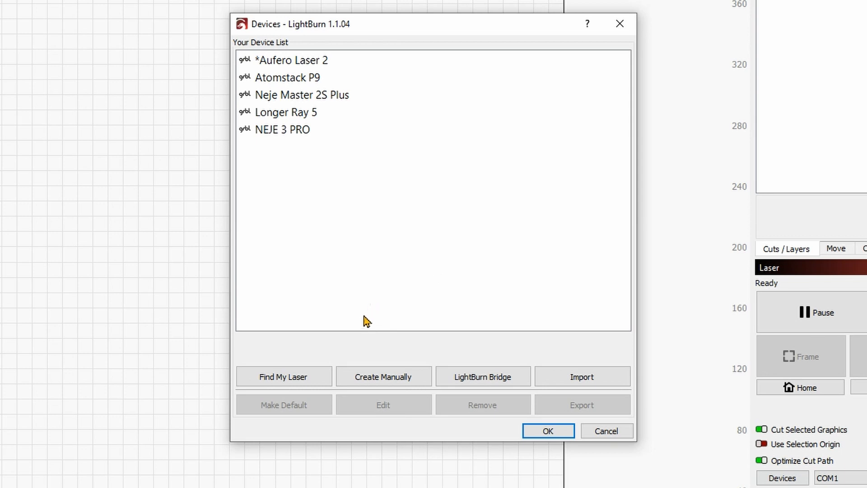
click(302, 385)
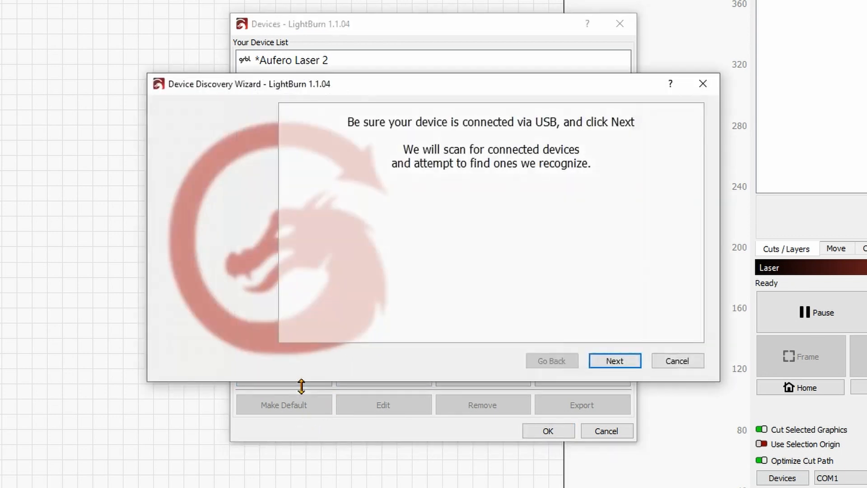
click(618, 365)
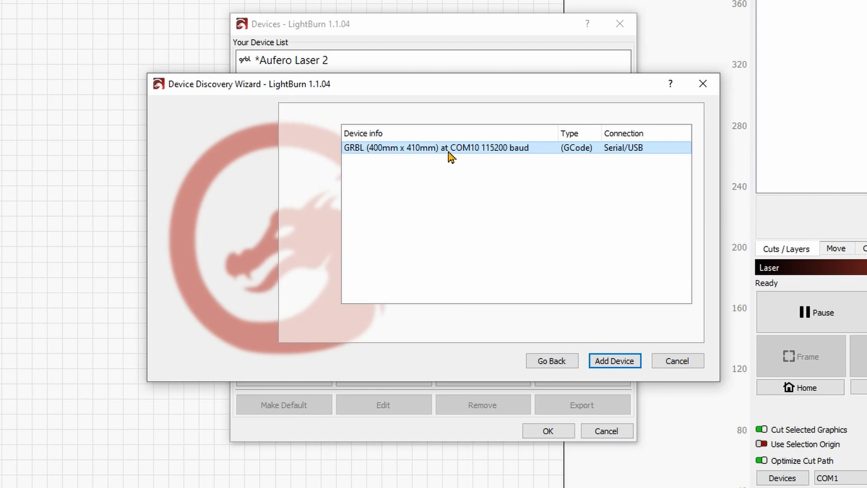
click(607, 360)
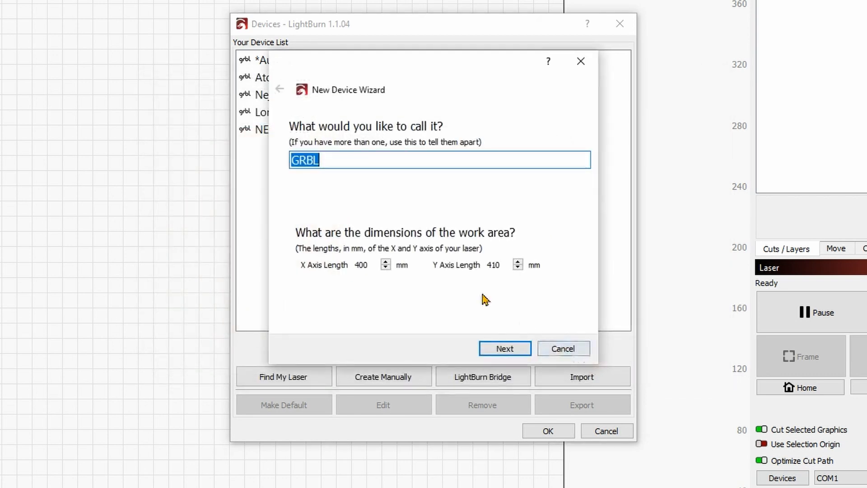
Finish adding the device as GRBL with a 400 x 410 mm work area, front-left origin and auto-home on startup, and accept the device list.
click(341, 160)
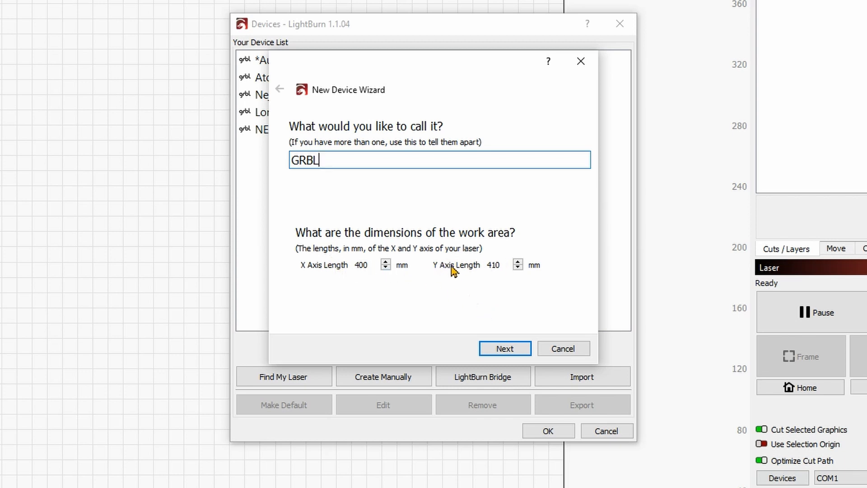
click(518, 352)
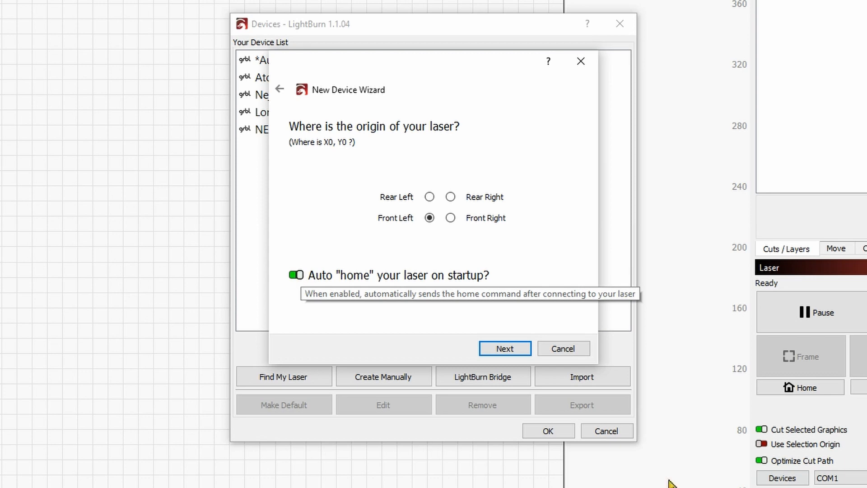
click(508, 352)
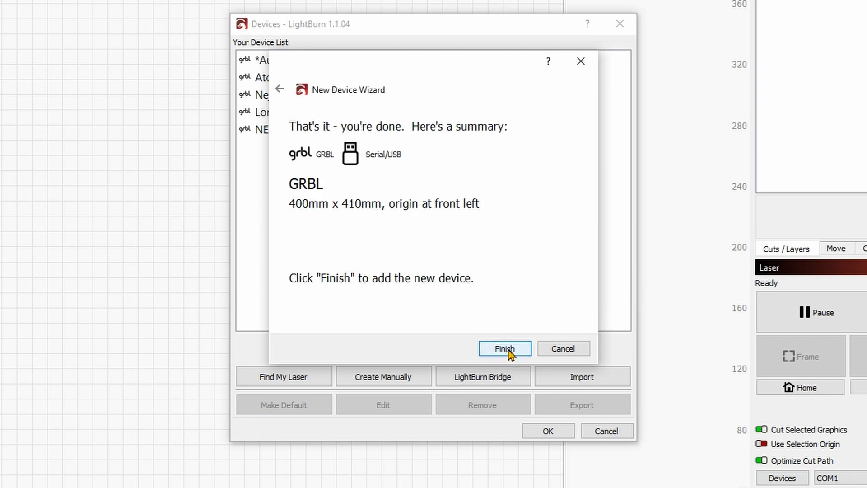
click(508, 352)
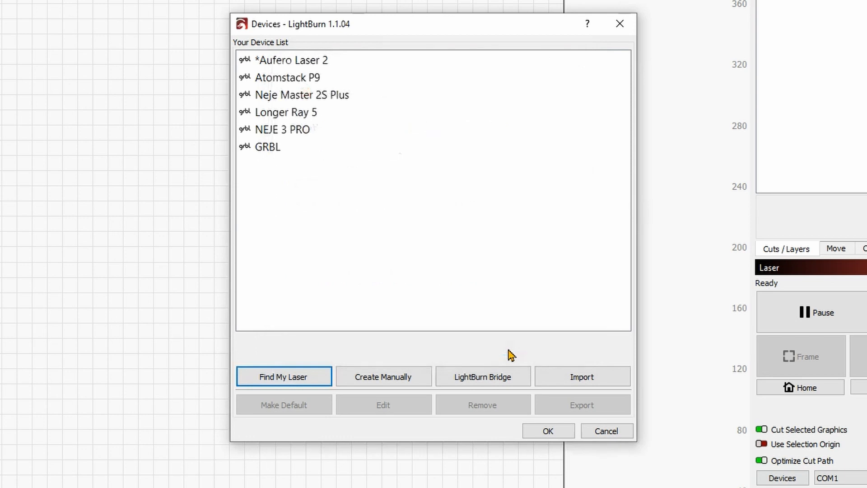
click(266, 148)
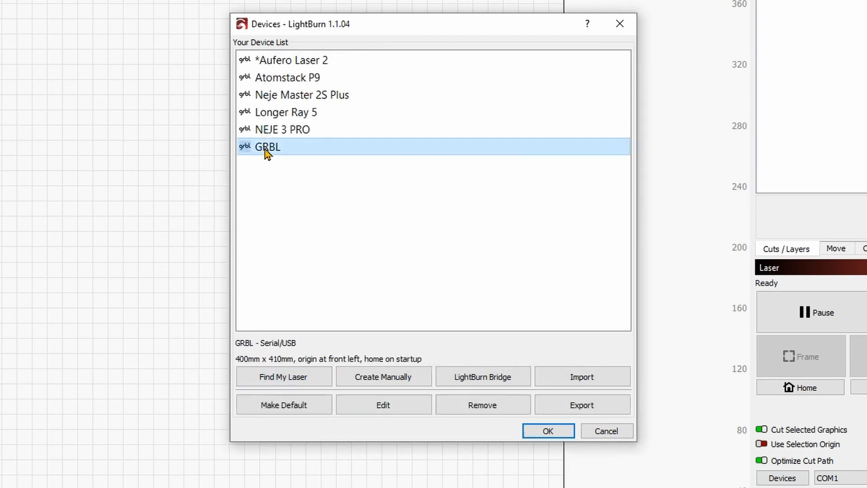
click(546, 431)
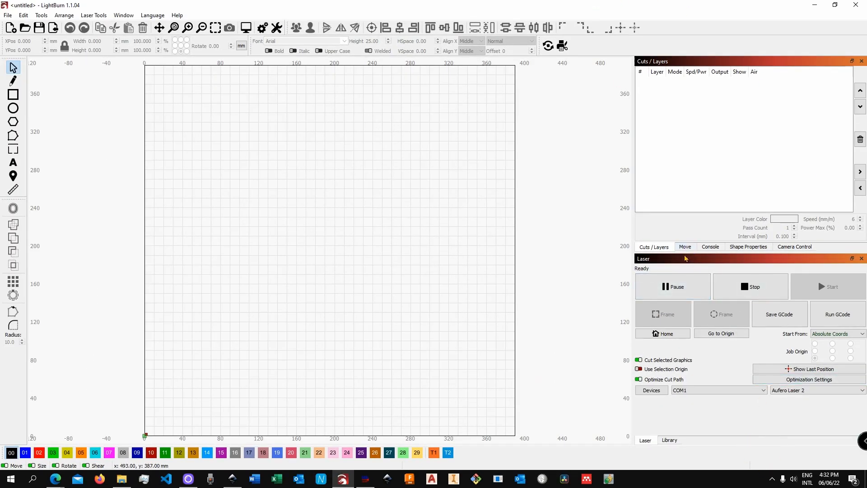
Show the console, check which windows are enabled, and examine the console's connection messages.
click(710, 250)
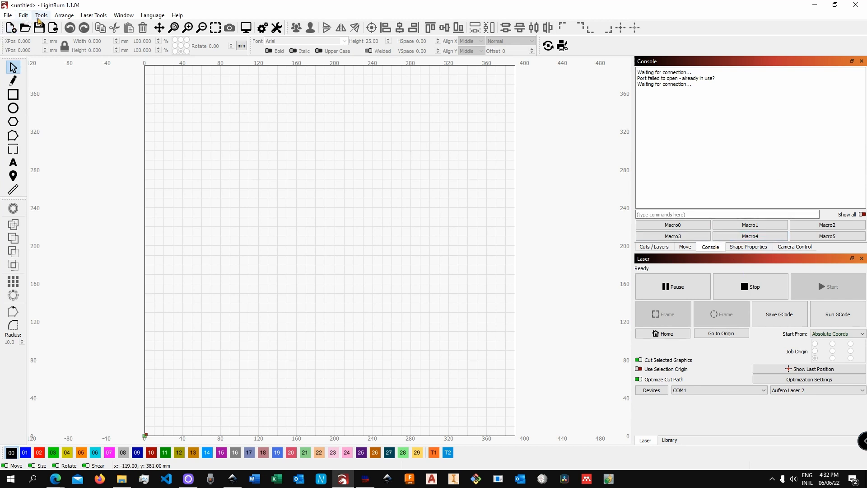
click(125, 16)
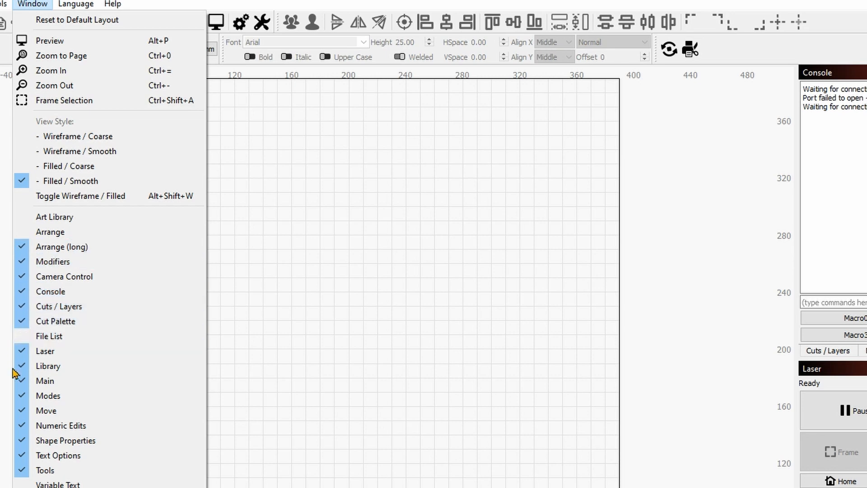
click(492, 387)
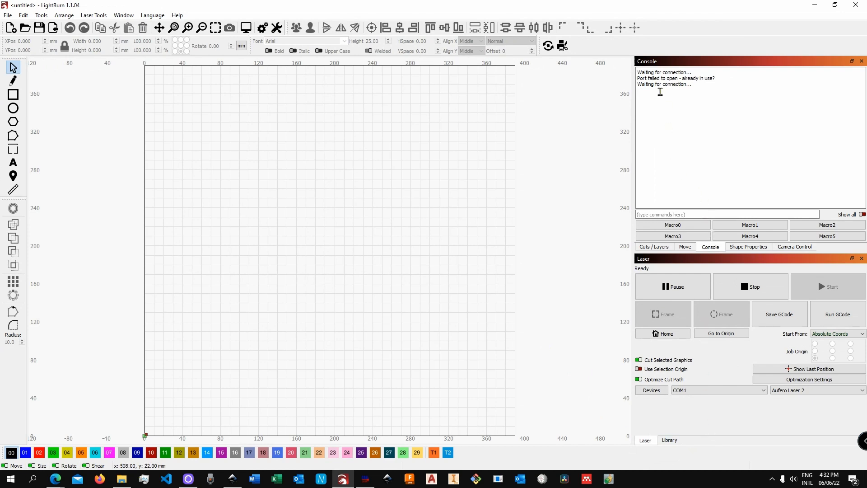
drag(638, 84, 691, 86)
click(720, 92)
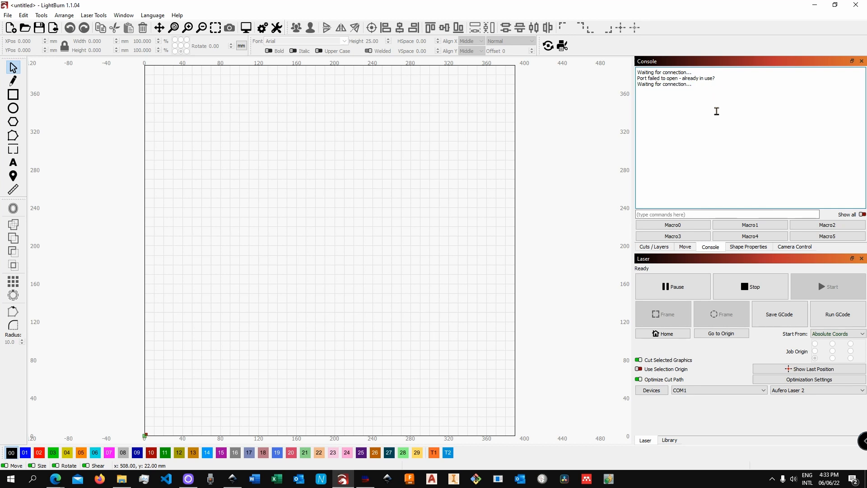
Set the laser's connection port to COM10 and choose GRBL as the active device.
click(743, 391)
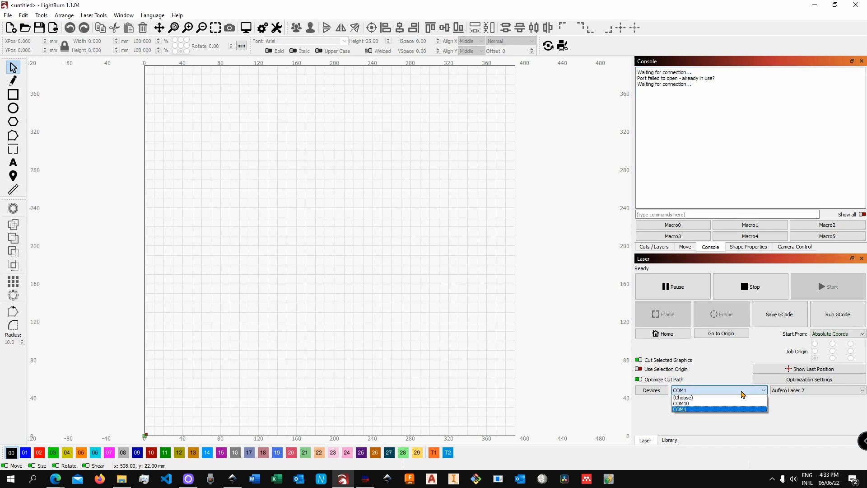
click(718, 403)
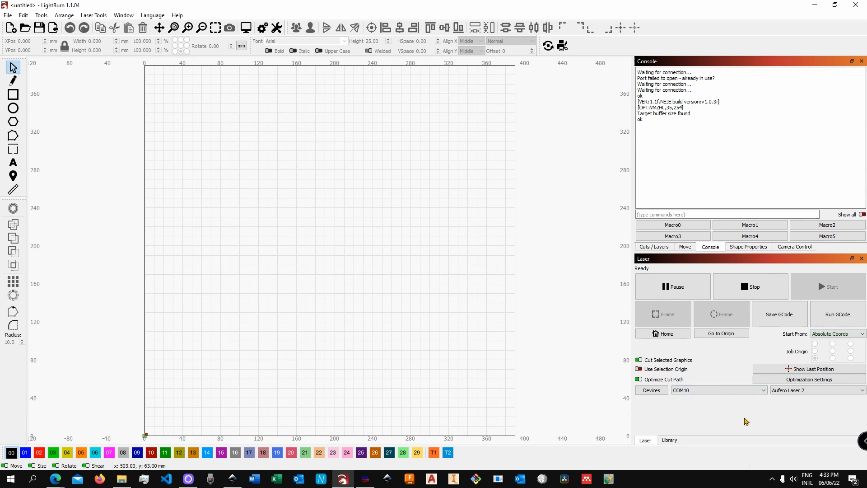
click(841, 391)
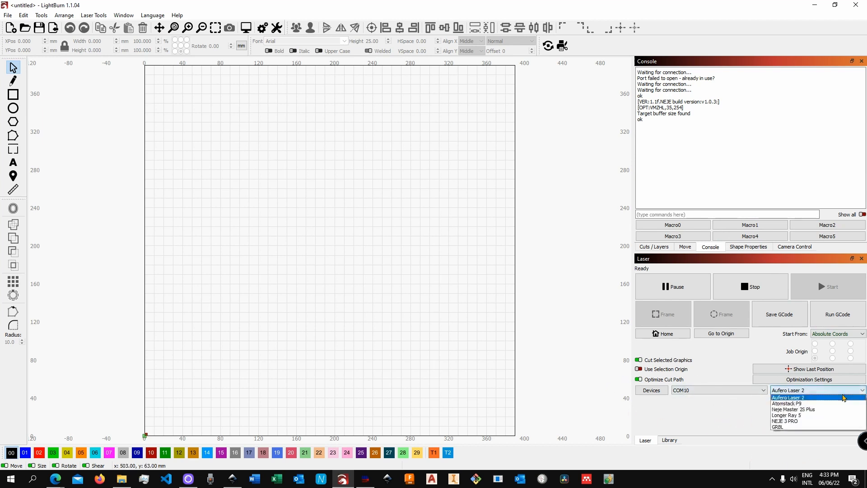
click(787, 427)
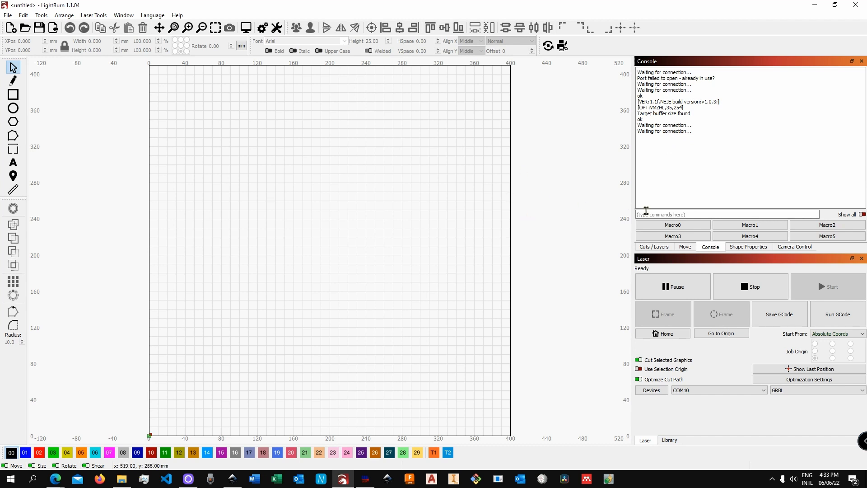
Reconnect the GRBL laser by reselecting port COM10, and check the console for the homing message.
click(745, 390)
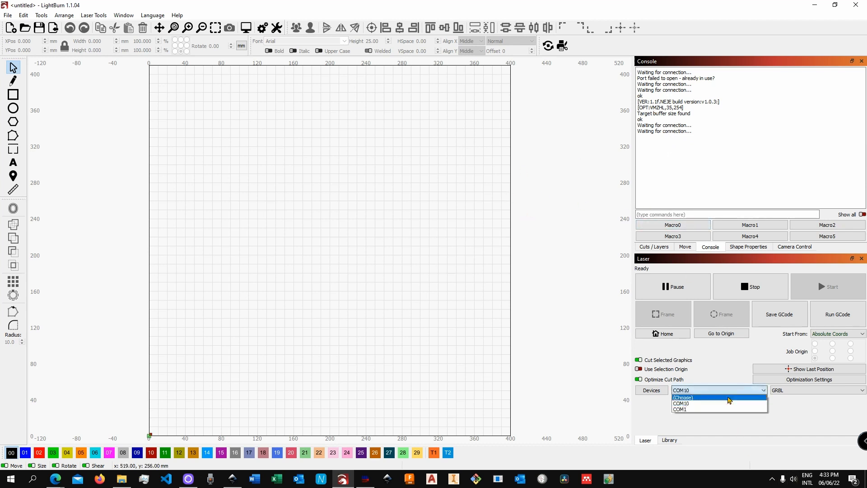
click(707, 403)
click(717, 390)
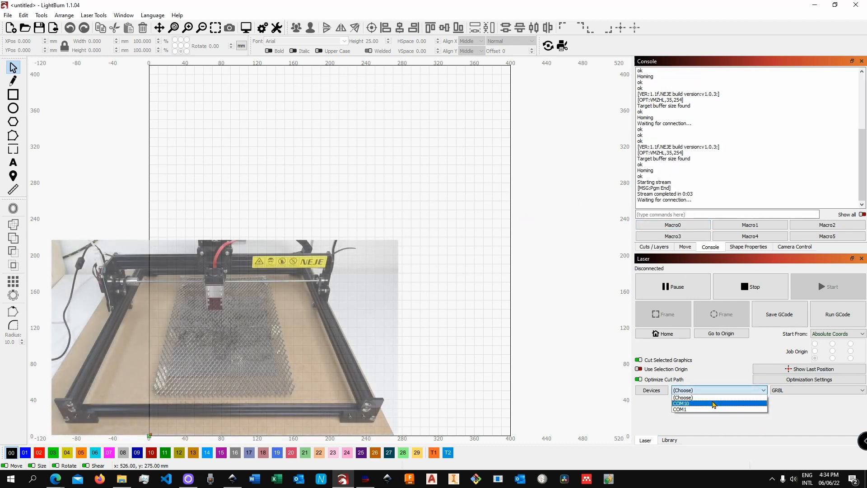
click(713, 403)
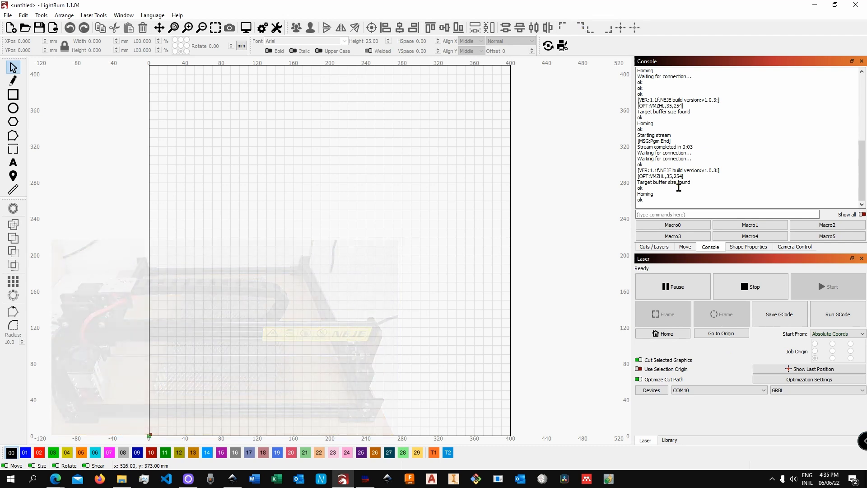
drag(678, 187, 653, 194)
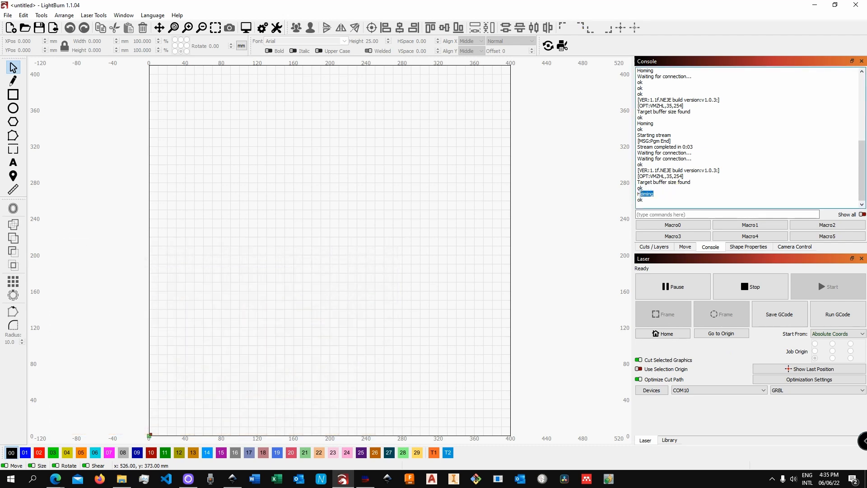
click(647, 200)
Review the list of windows and toolbars that can be shown or hidden.
click(124, 15)
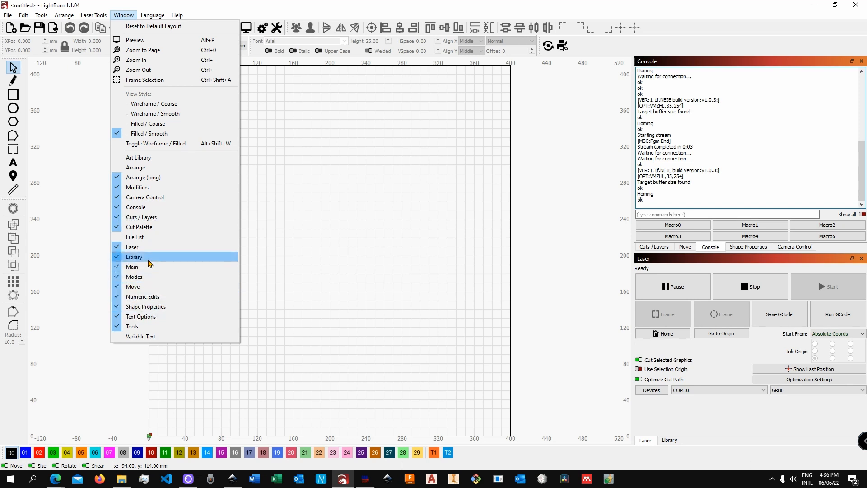
click(460, 207)
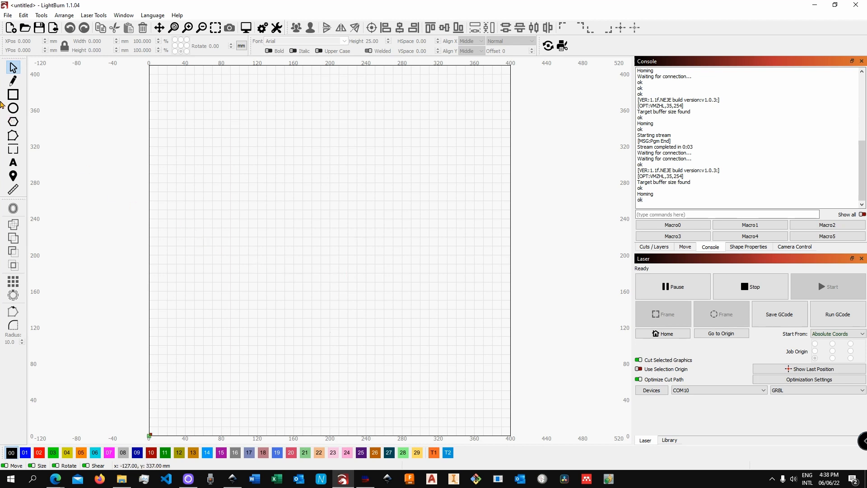
Draw two rectangles, about 129 × 87 mm and 84 × 51 mm below it, and an ellipse about 26 × 22 mm beside the smaller one.
click(12, 94)
drag(236, 147, 353, 228)
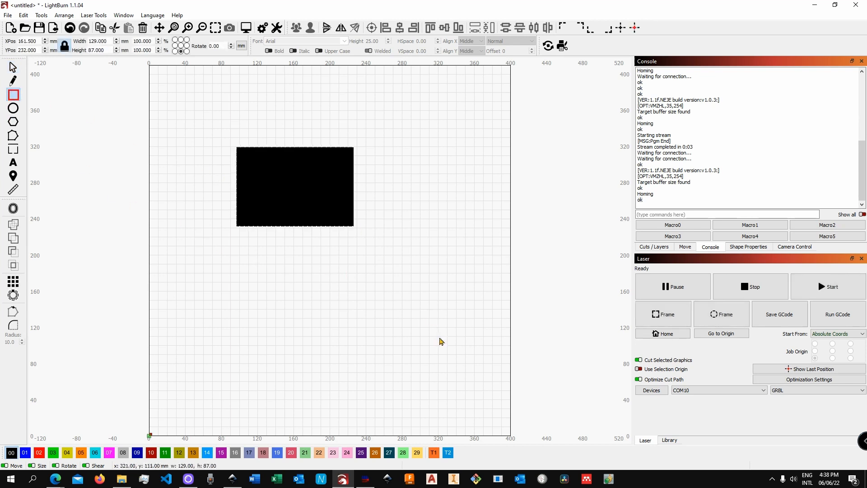
drag(239, 266, 315, 312)
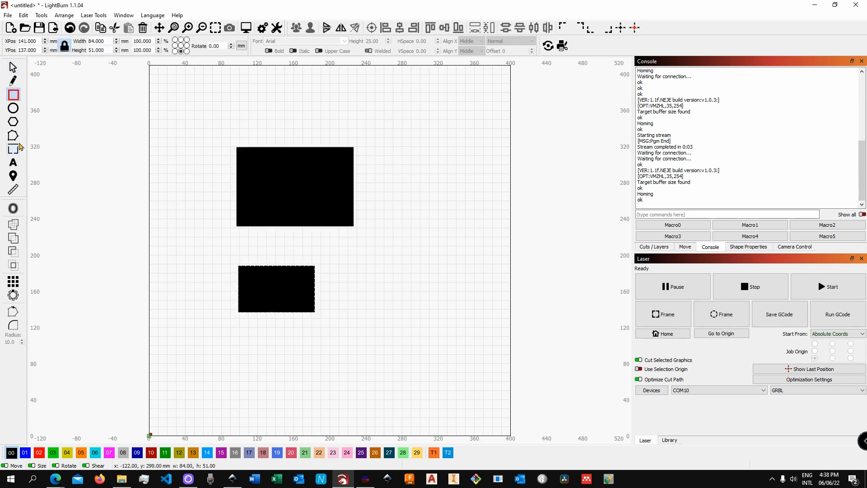
click(13, 108)
drag(412, 257, 435, 277)
Draw an open five-segment polyline about 250 × 246 mm passing around the small rectangle and ending above the ellipse.
click(13, 81)
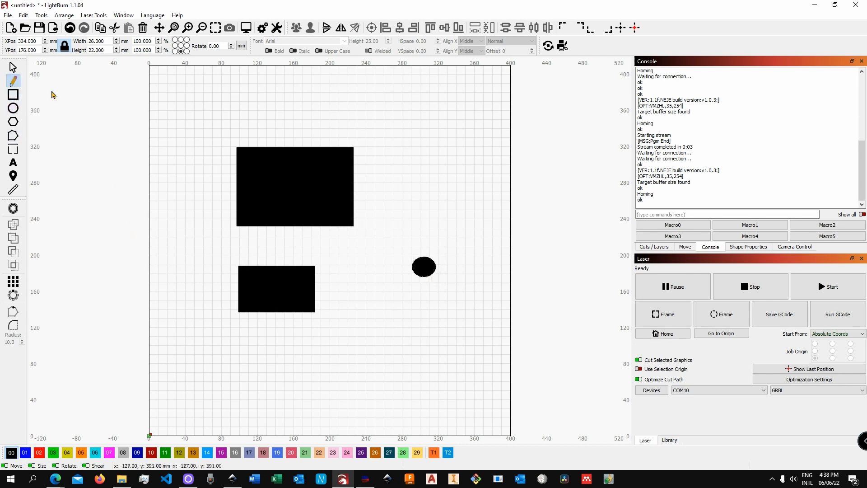
click(186, 192)
click(199, 307)
click(349, 413)
click(385, 365)
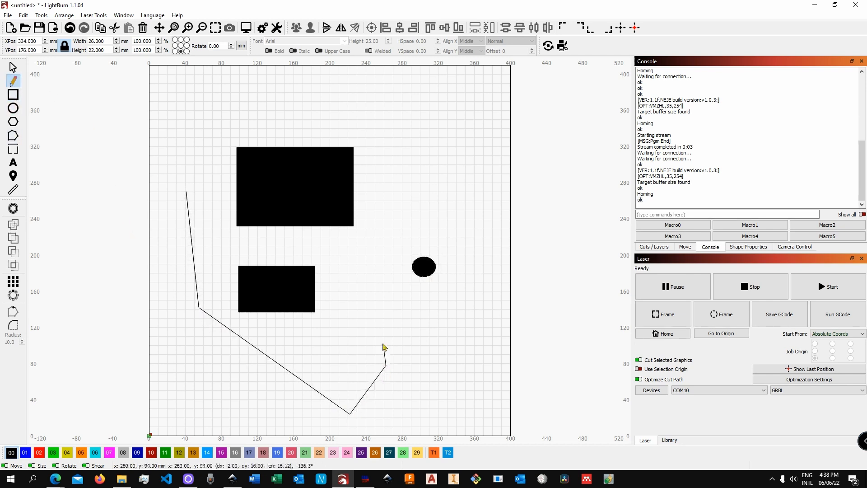
click(372, 274)
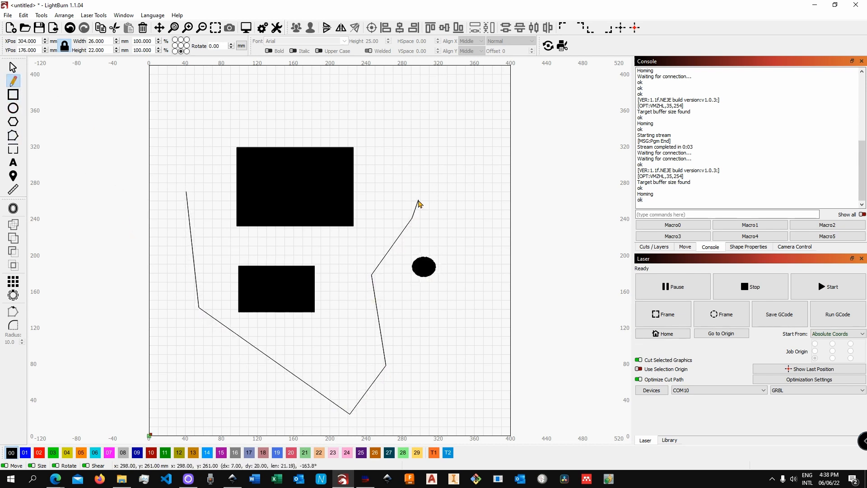
key(Escape)
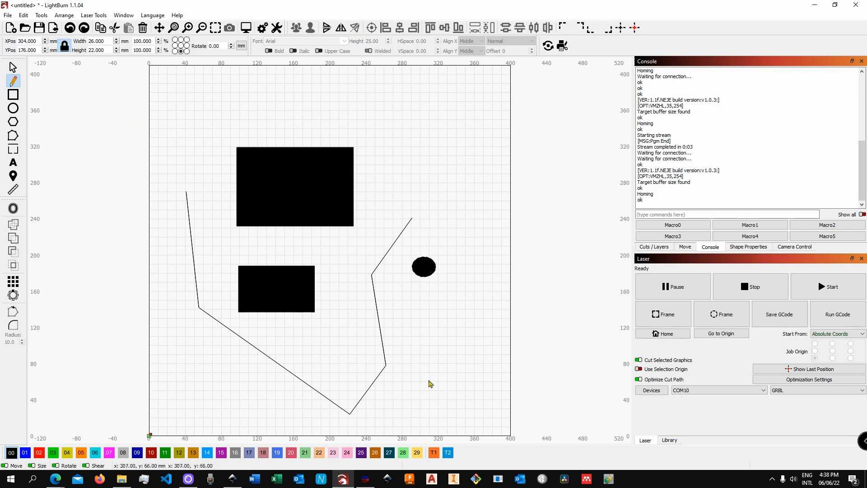
Show the cut layer settings and draw a separate straight line spanning about 20 × 78 mm between the small rectangle and the polyline.
click(659, 246)
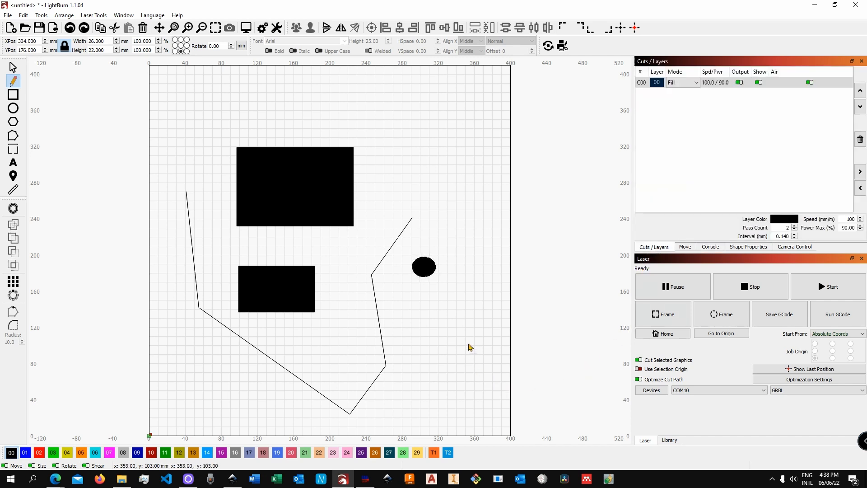
click(364, 354)
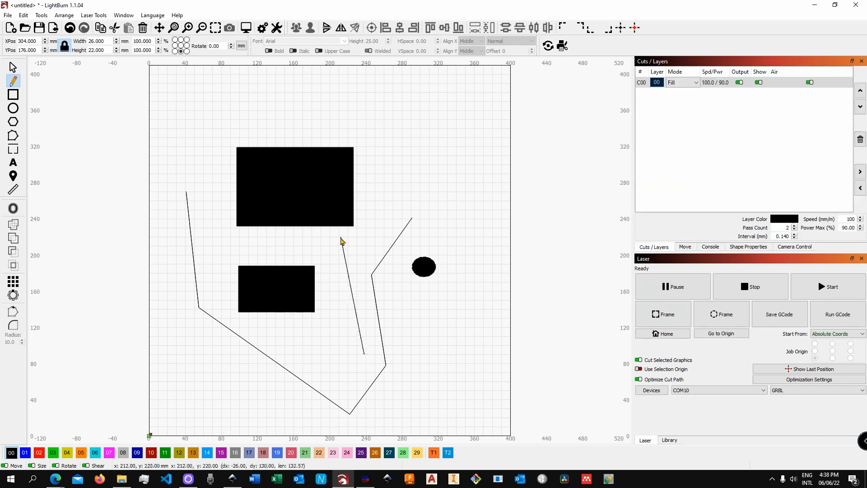
double_click(347, 283)
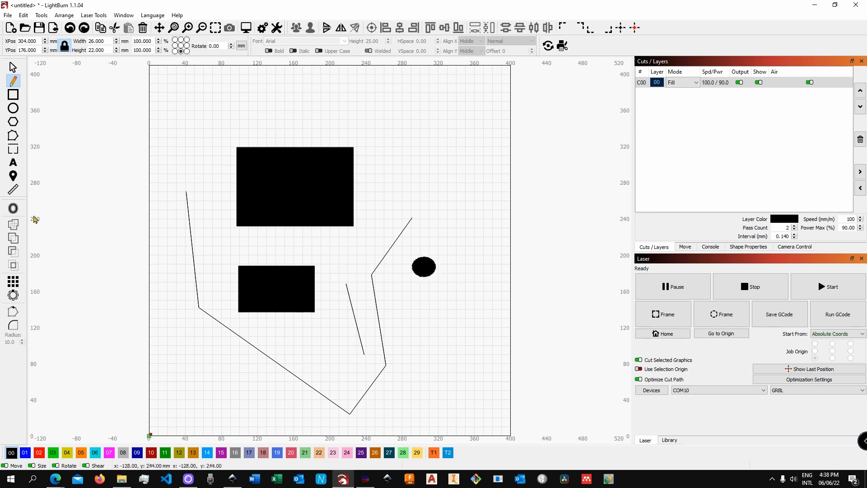
Assign the ellipse to blue layer 01 and the small rectangle to red layer 02.
click(13, 68)
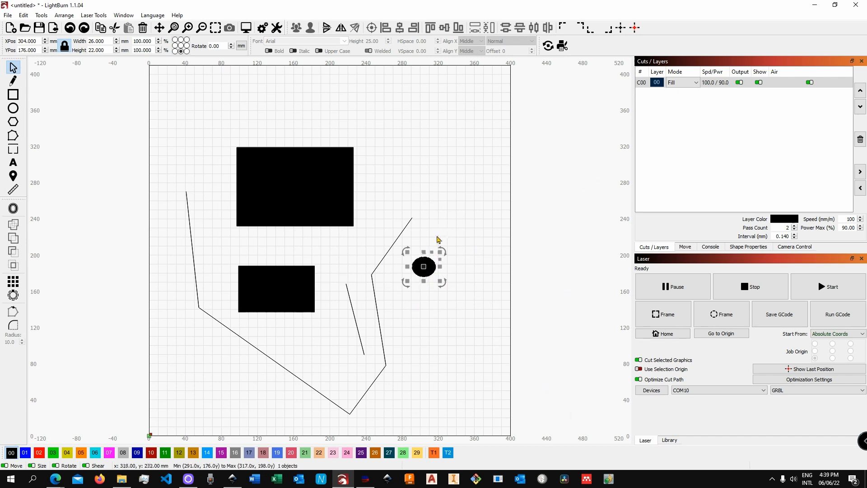
click(25, 458)
click(384, 327)
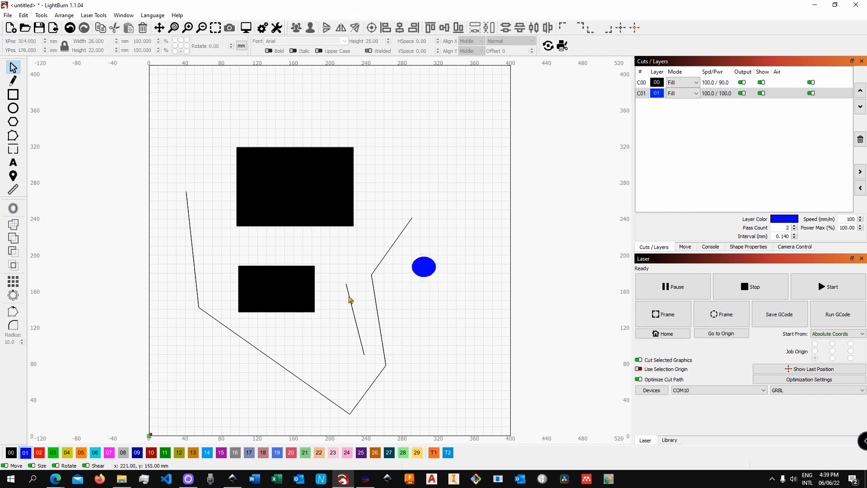
drag(341, 271, 302, 307)
click(38, 456)
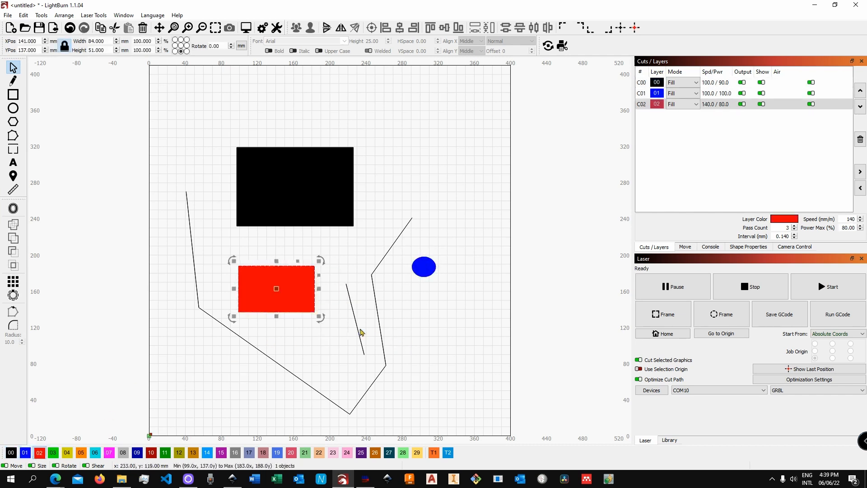
Assign the short straight line to green layer 03 and the long polyline to magenta layer 07.
click(371, 333)
click(360, 333)
click(53, 453)
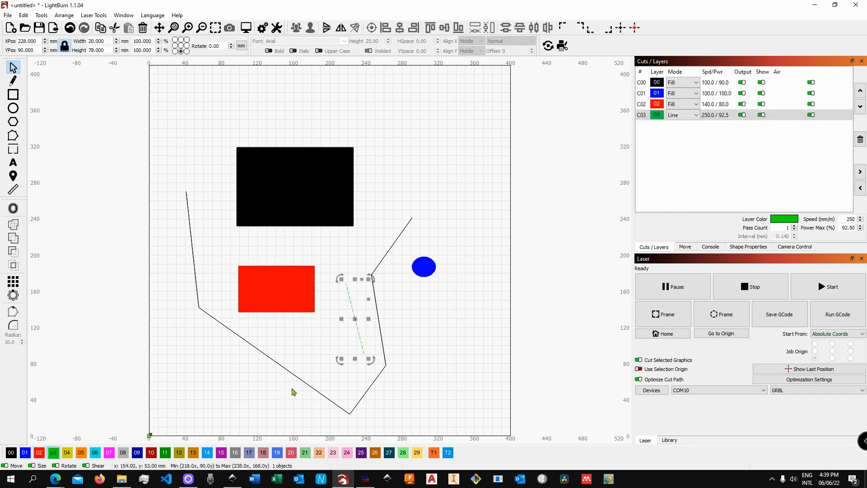
click(385, 359)
click(109, 452)
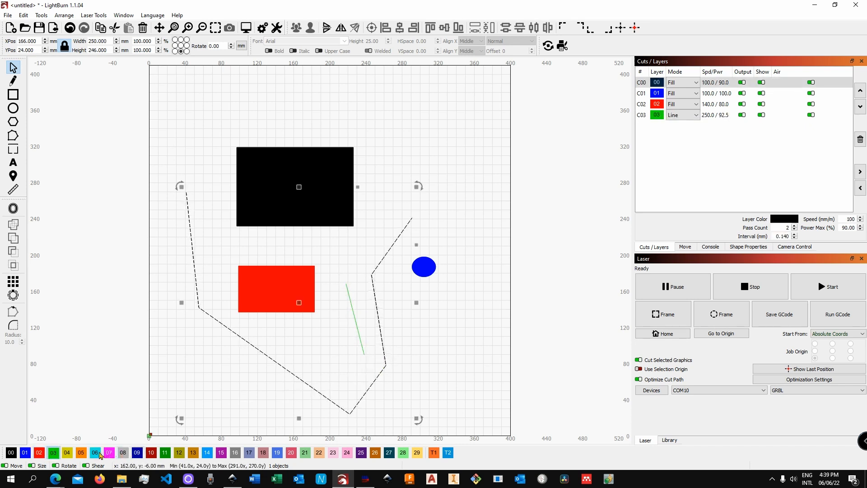
click(195, 412)
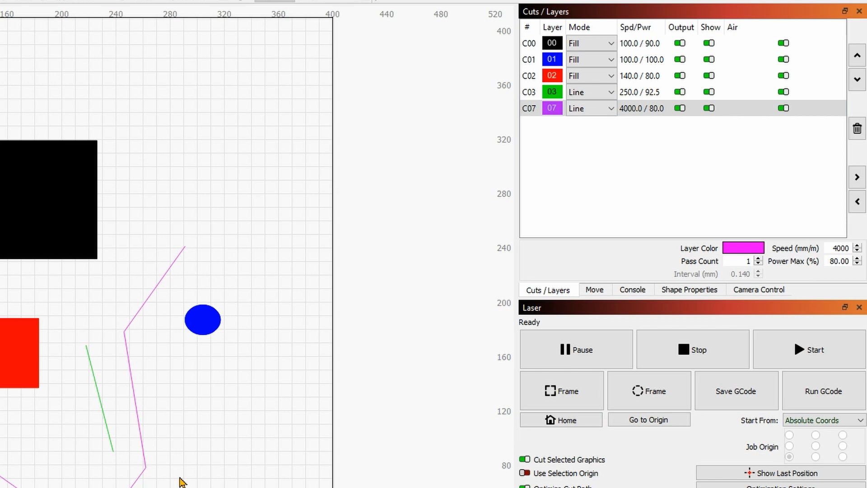
Try the Line, Fill, Fill+Line and Offset Fill modes in turn on black layer 00.
click(612, 44)
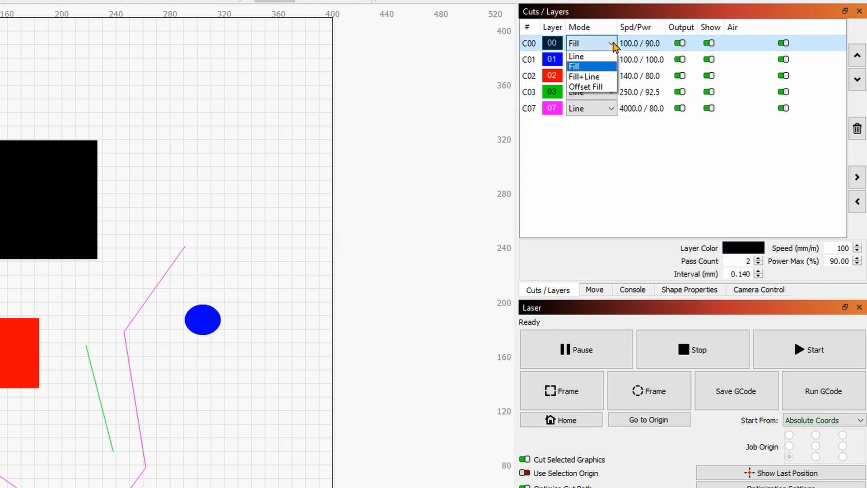
click(601, 56)
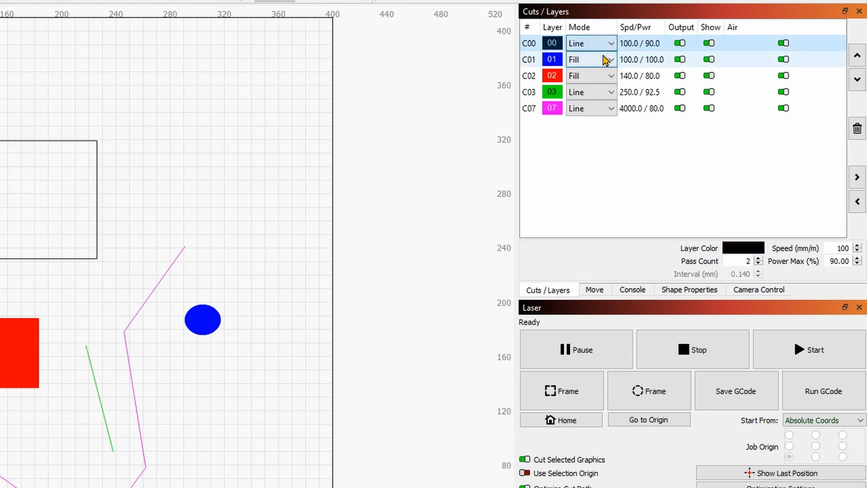
click(588, 41)
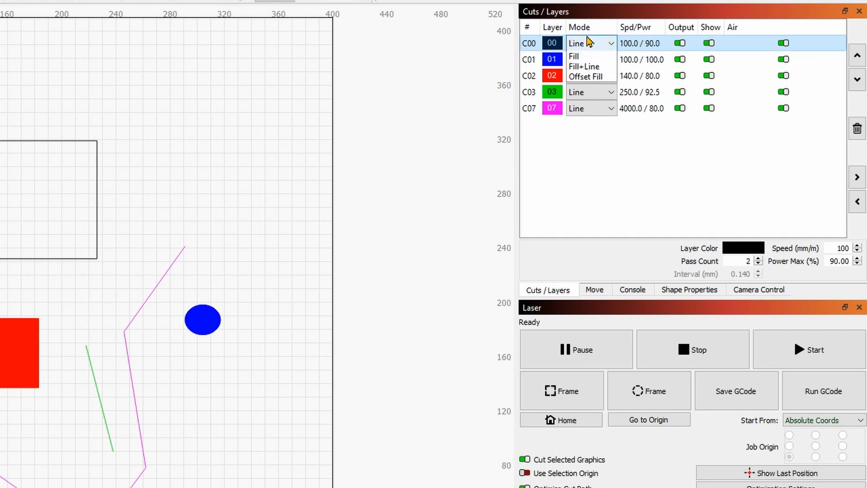
click(583, 66)
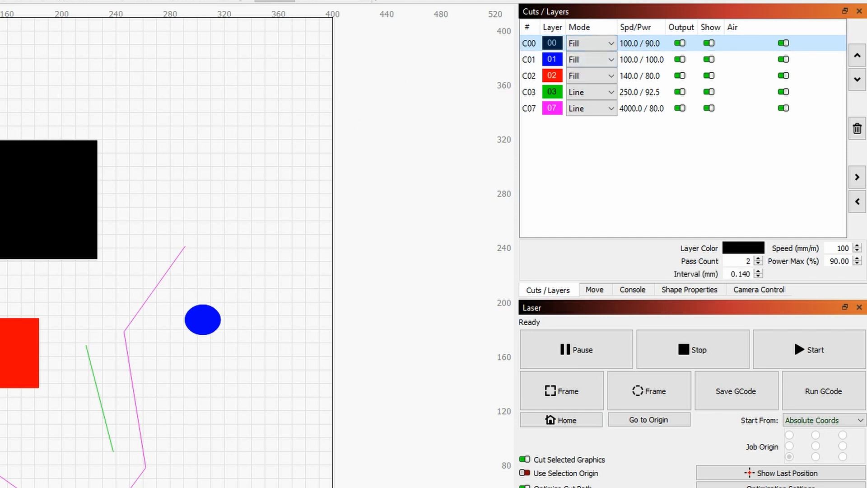
click(609, 44)
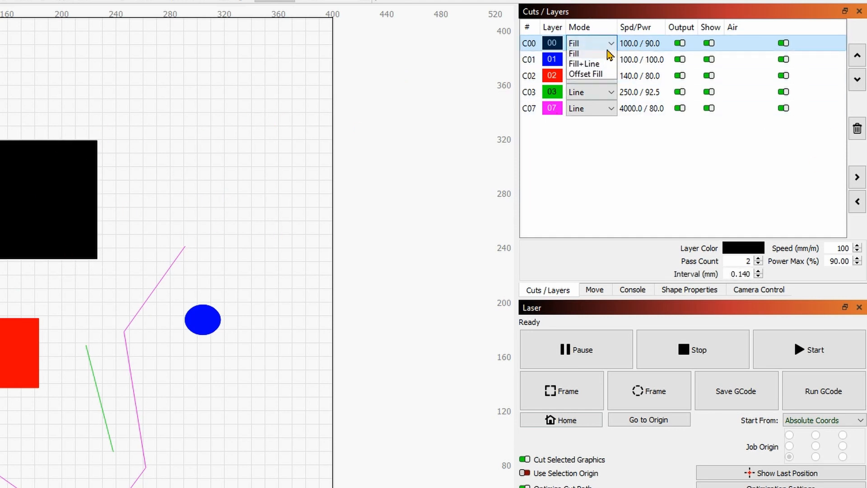
click(597, 77)
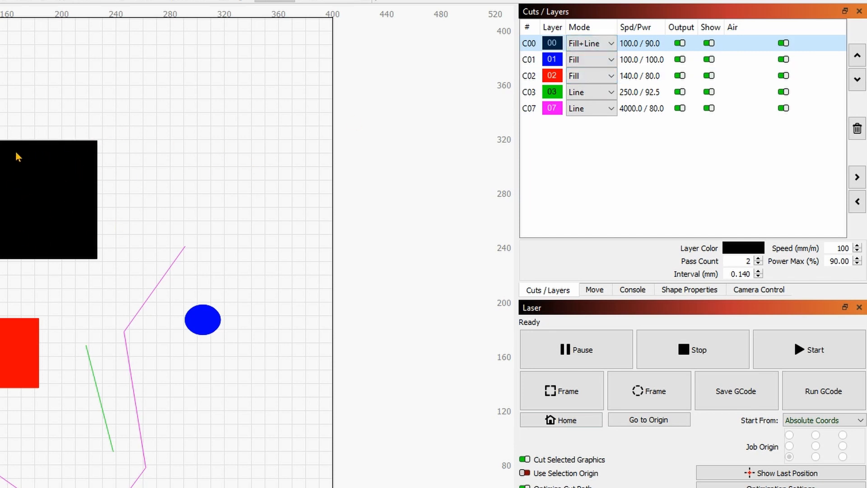
click(604, 43)
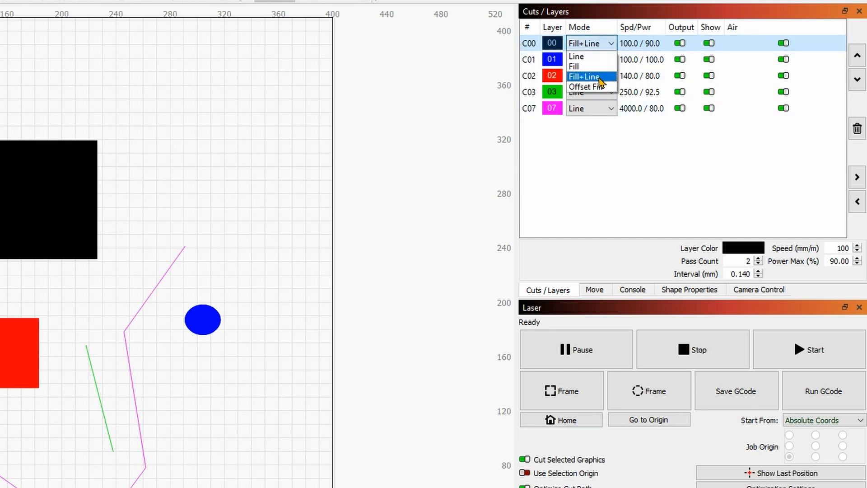
click(599, 86)
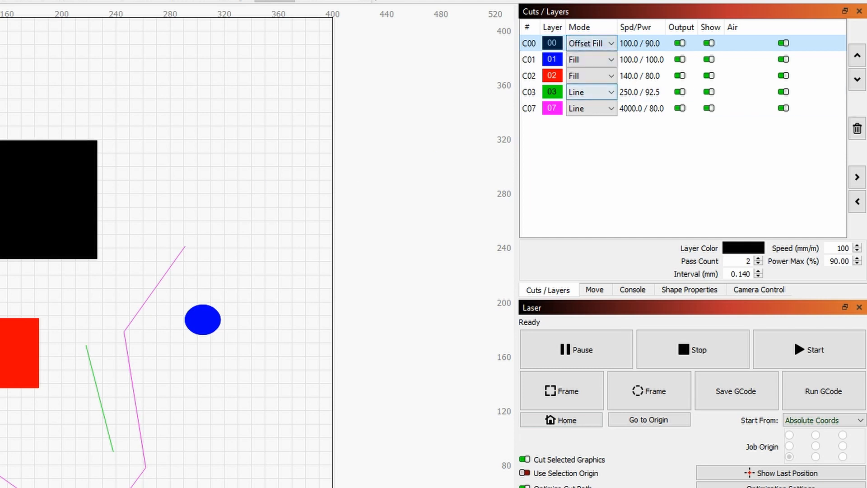
Set black layer 00 to Line mode with a pass count of 1, and look over its speed and maximum power.
click(601, 46)
click(595, 57)
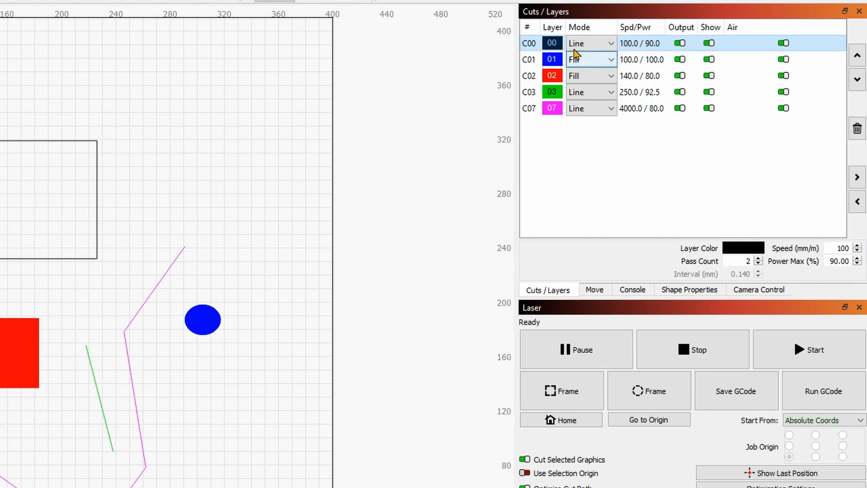
click(758, 258)
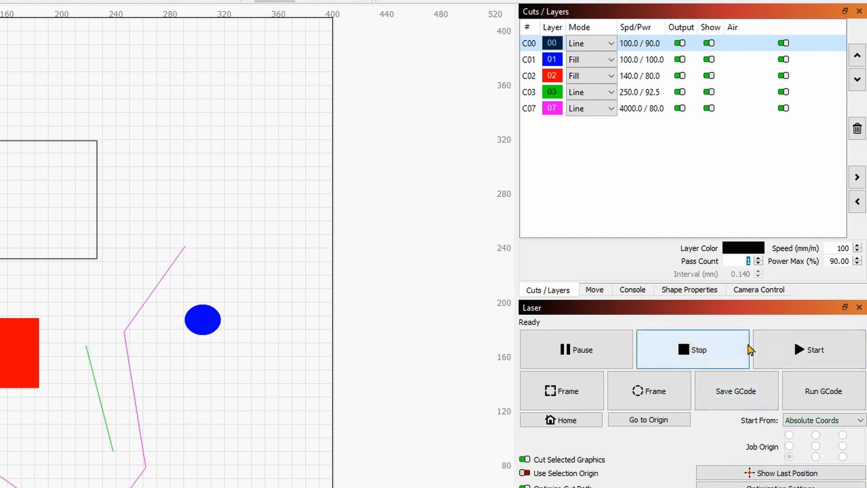
double_click(844, 248)
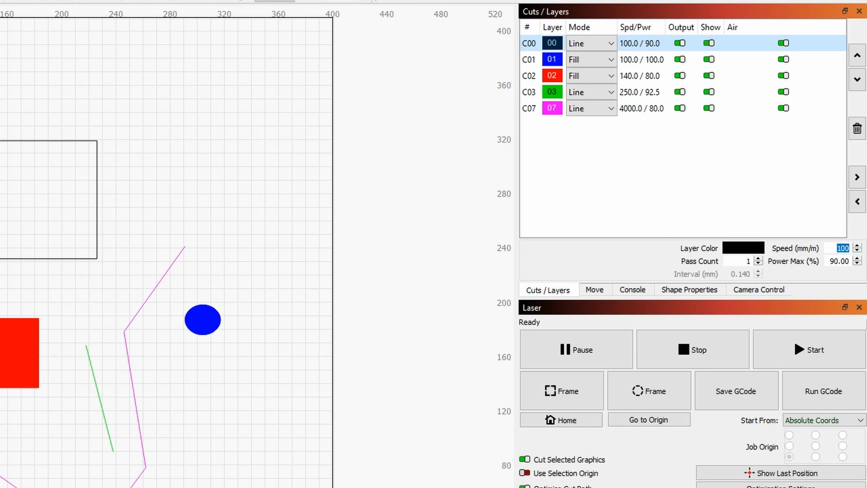
double_click(843, 261)
triple_click(842, 262)
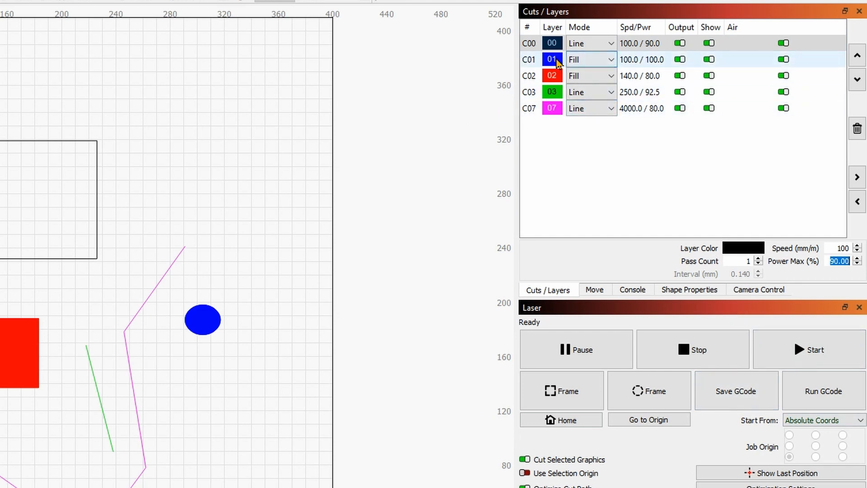
Check the mode choices of blue layer 01 and try changing its fill interval.
click(595, 60)
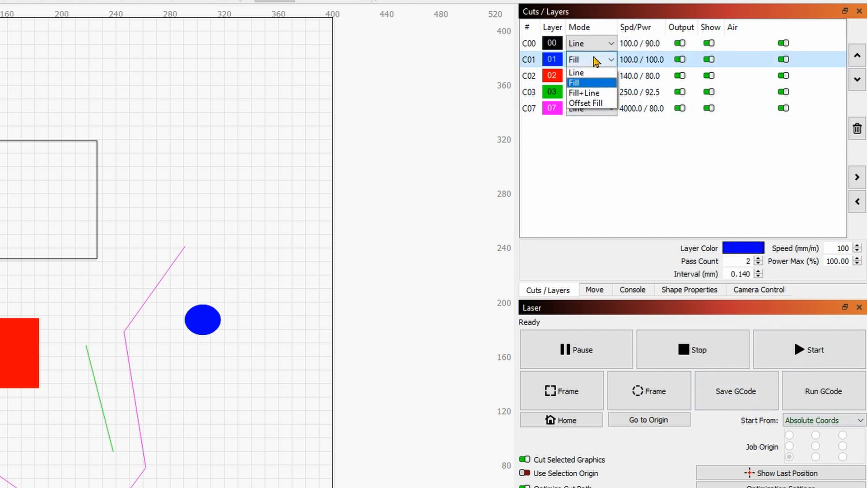
click(652, 63)
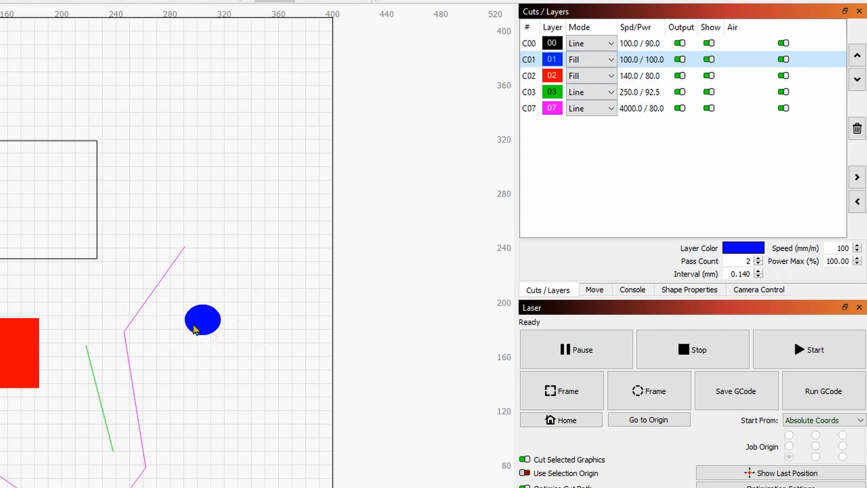
click(758, 276)
click(758, 271)
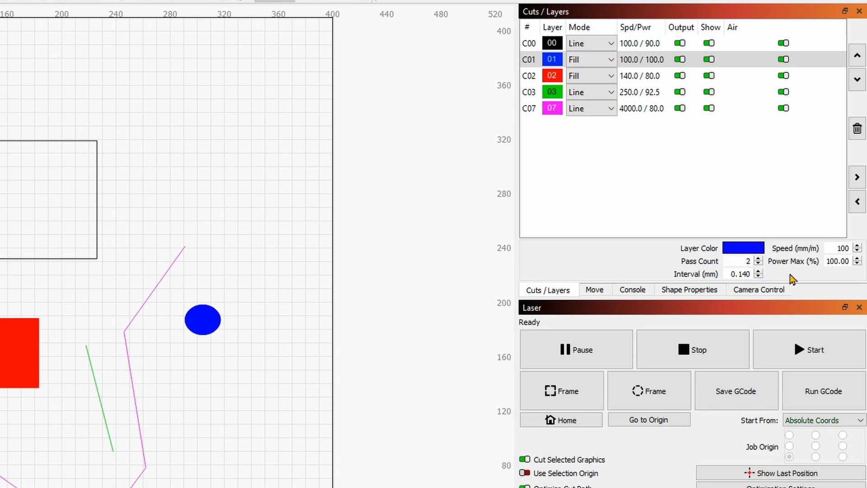
key(Left)
key(Left)
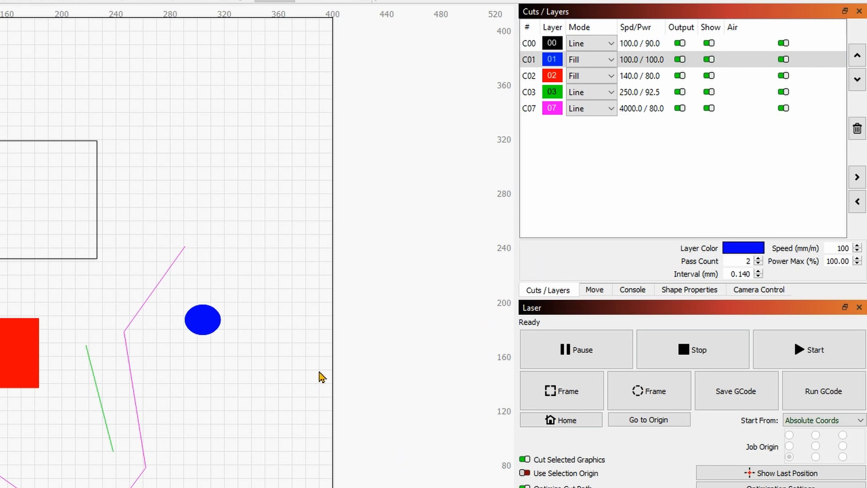
Turn off Cut Selected Graphics and disable the output of black layer 00.
drag(43, 84, 456, 434)
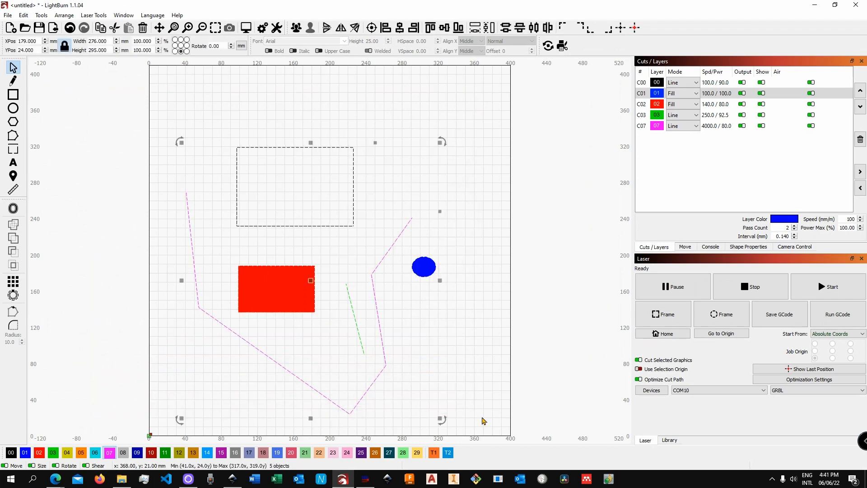
click(556, 407)
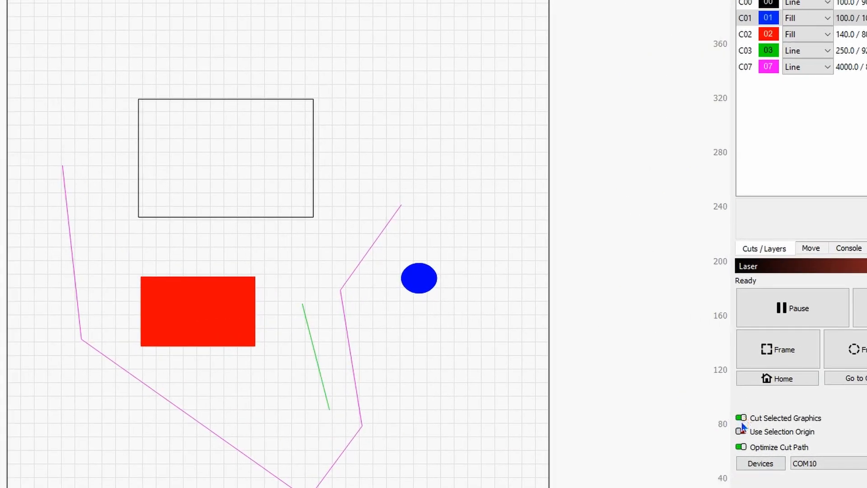
click(740, 418)
click(742, 419)
click(742, 420)
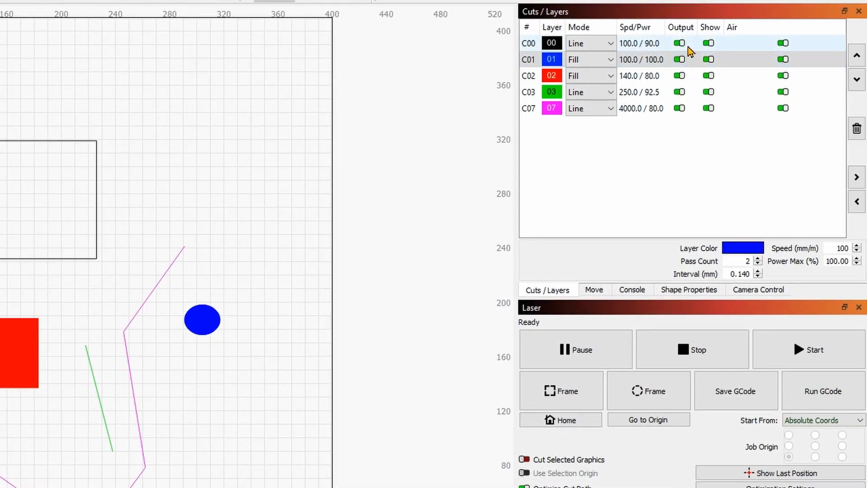
click(679, 44)
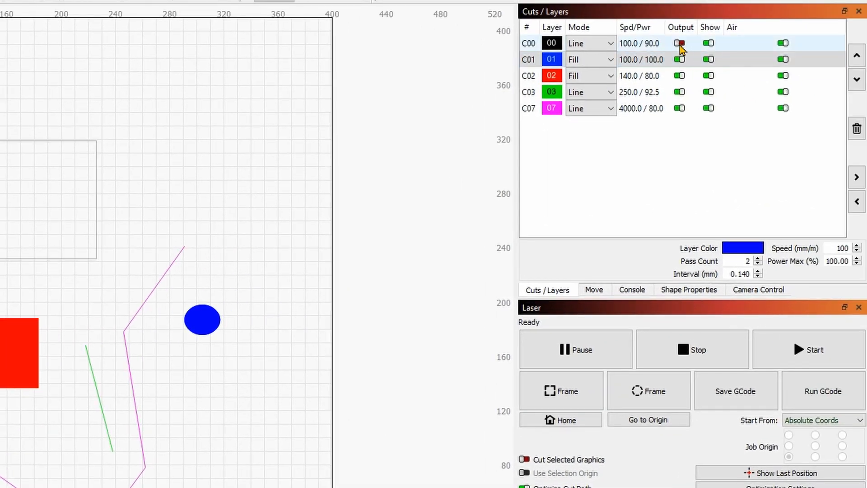
Disable the output of blue layer 01 in addition to black layer 00.
click(679, 60)
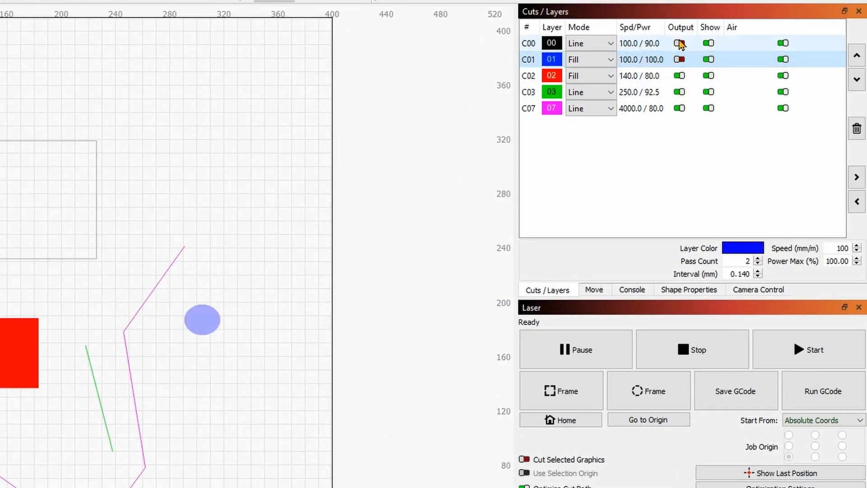
click(679, 43)
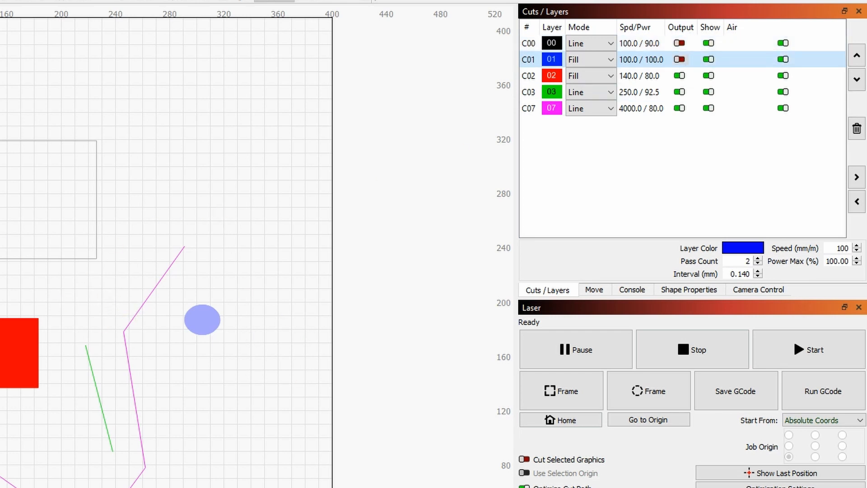
key(ctrl+a)
click(312, 484)
click(682, 63)
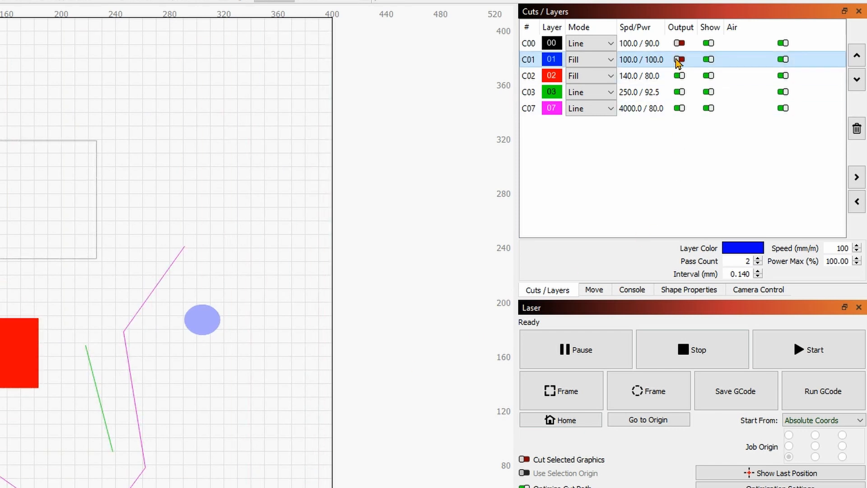
Re-enable the output of layers 00 and 01 and turn Cut Selected Graphics back on.
click(680, 59)
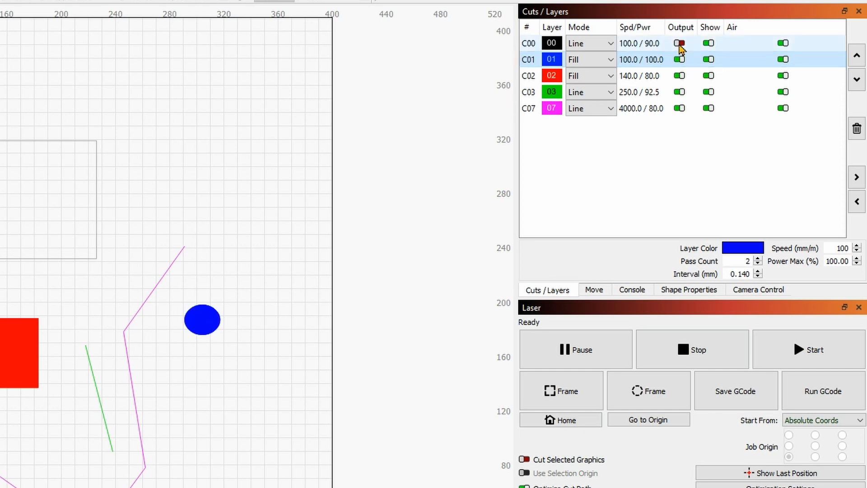
click(679, 43)
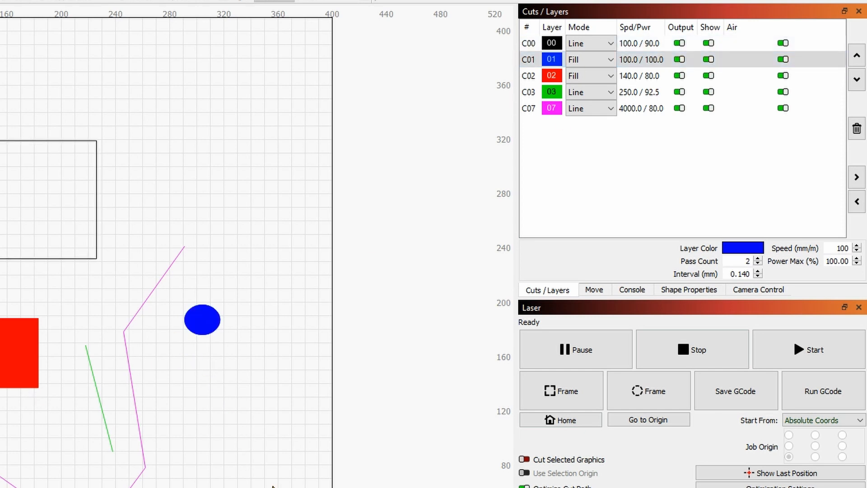
click(523, 459)
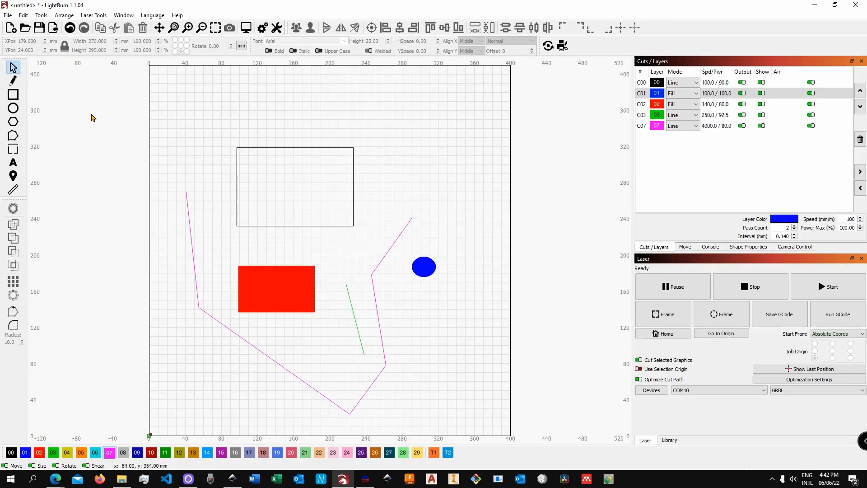
Preview the cut of all five shapes, scrub back through the simulation and briefly play it.
drag(92, 117, 507, 428)
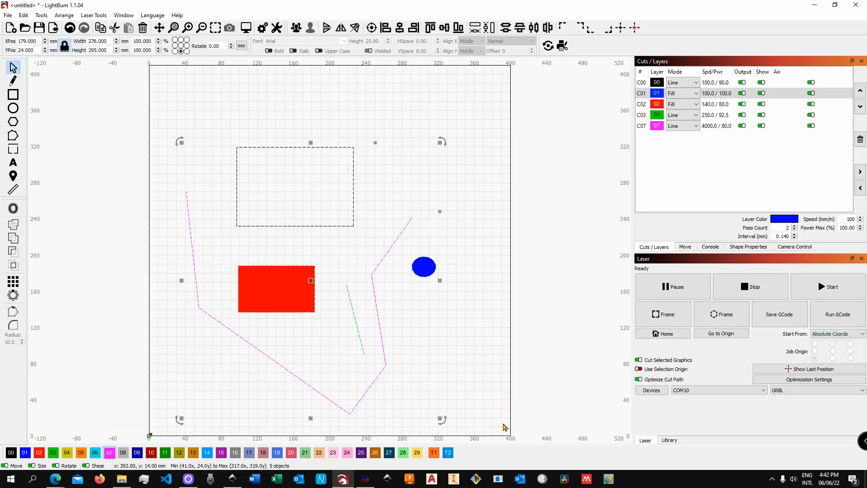
click(246, 28)
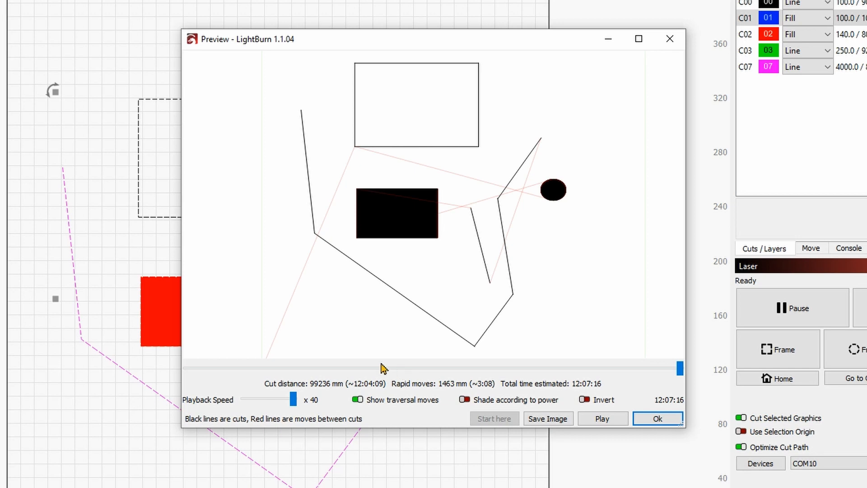
mouse_move(686, 366)
mouse_down()
mouse_move(213, 391)
mouse_move(252, 391)
mouse_move(284, 373)
mouse_move(487, 375)
mouse_move(286, 374)
mouse_move(311, 373)
mouse_up()
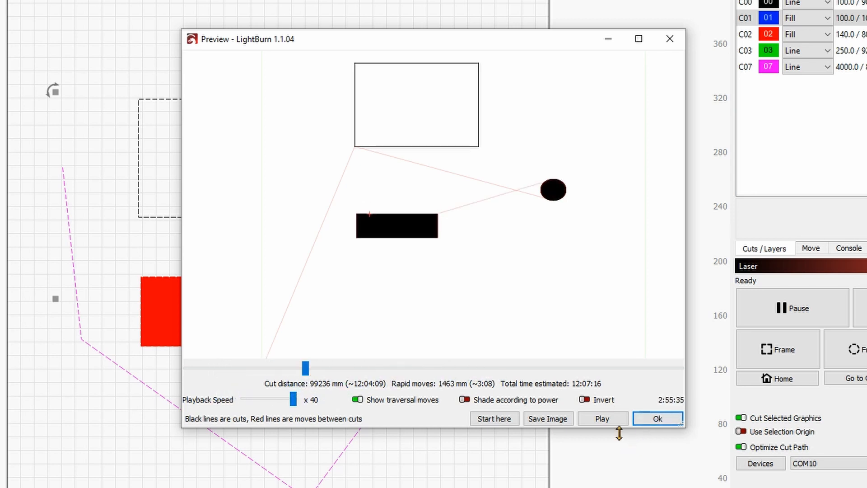
click(614, 419)
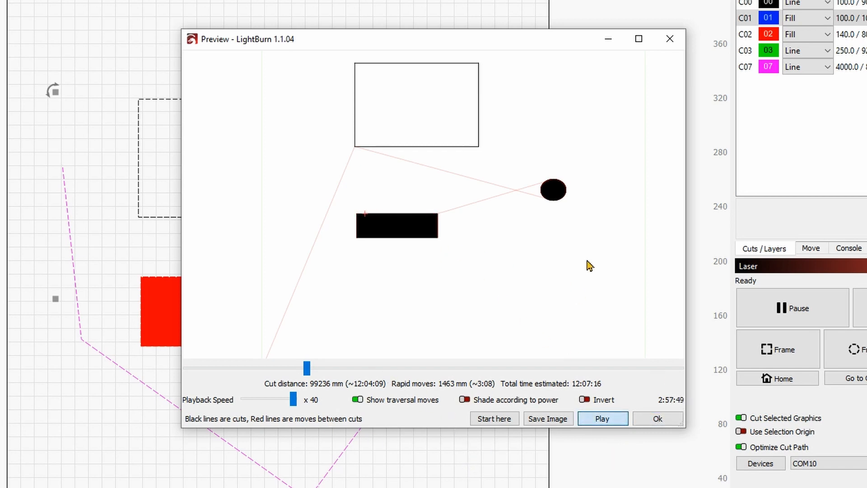
click(615, 420)
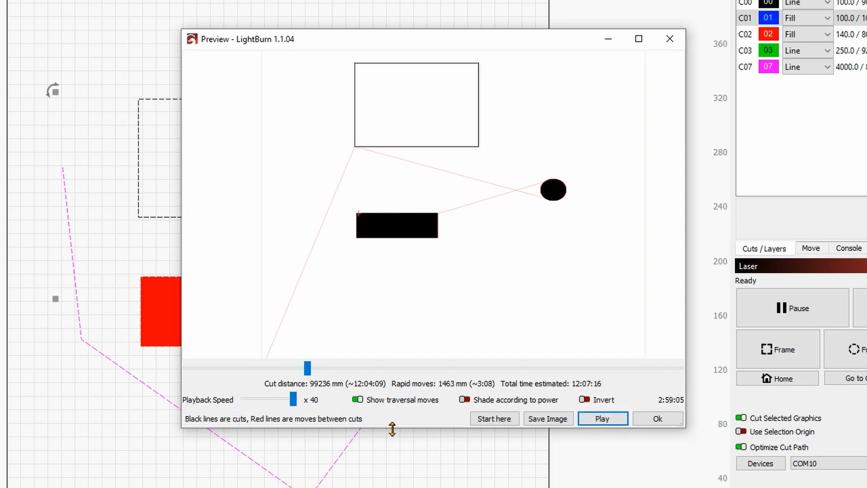
Try toggling the display of traversal moves in the cut preview, and close the preview.
click(362, 402)
click(364, 405)
click(363, 405)
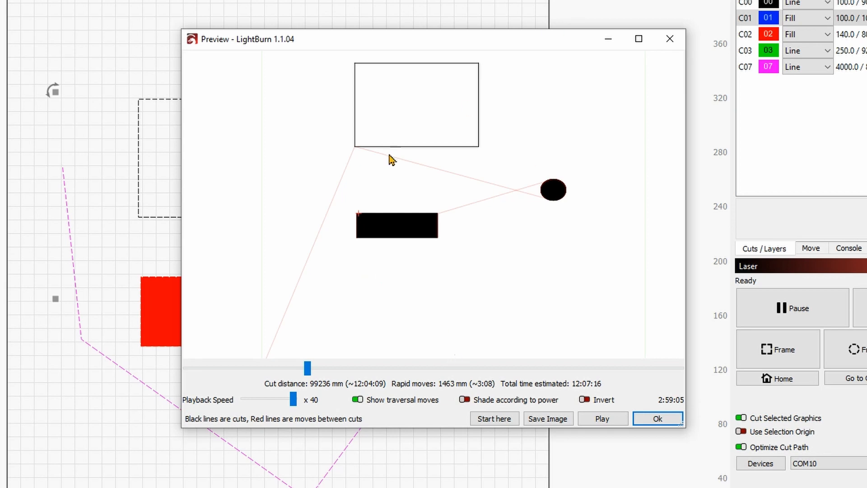
click(669, 39)
Set the black rectangle's cut start point at its upper-left corner.
drag(342, 167, 216, 193)
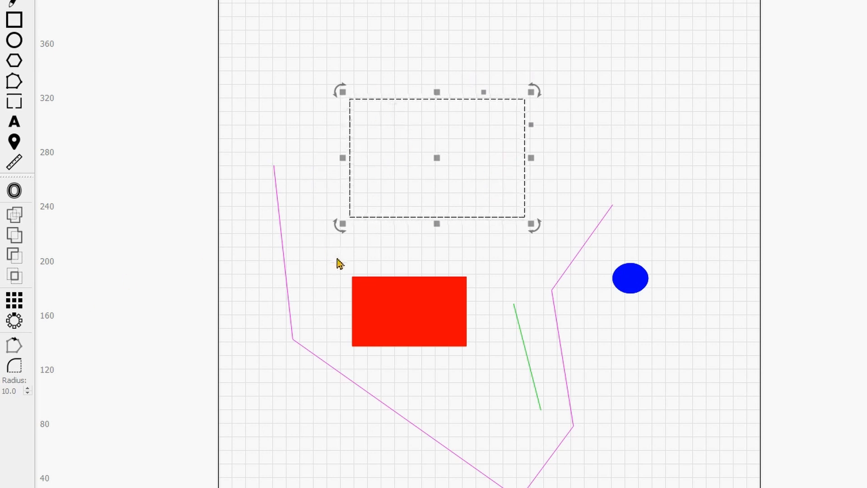
click(14, 345)
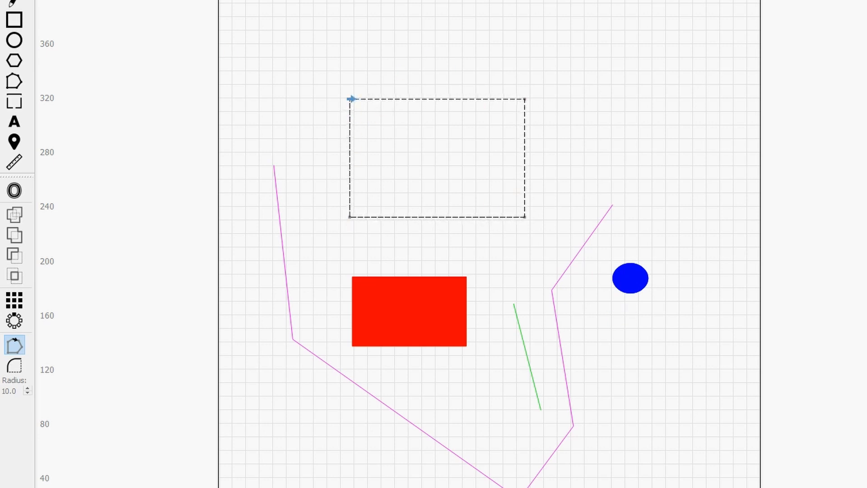
key(Escape)
Preview the cut of all shapes again to check the path order from the rectangle's start point.
drag(138, 0, 706, 486)
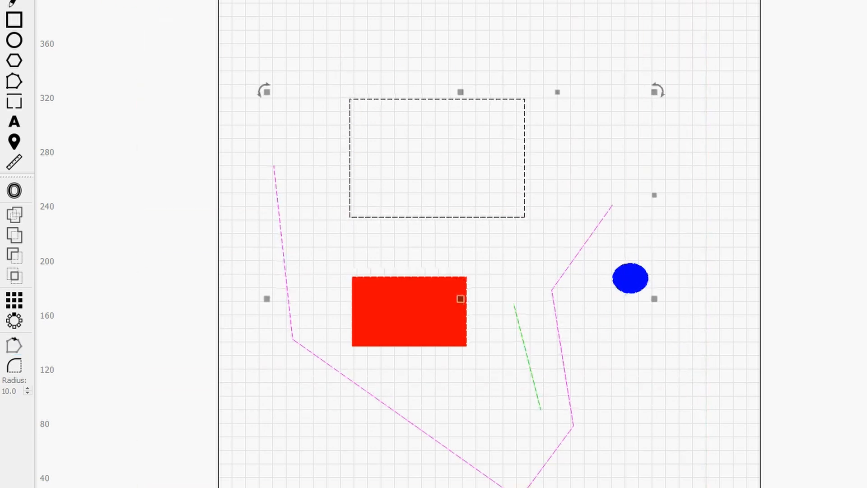
key(alt+p)
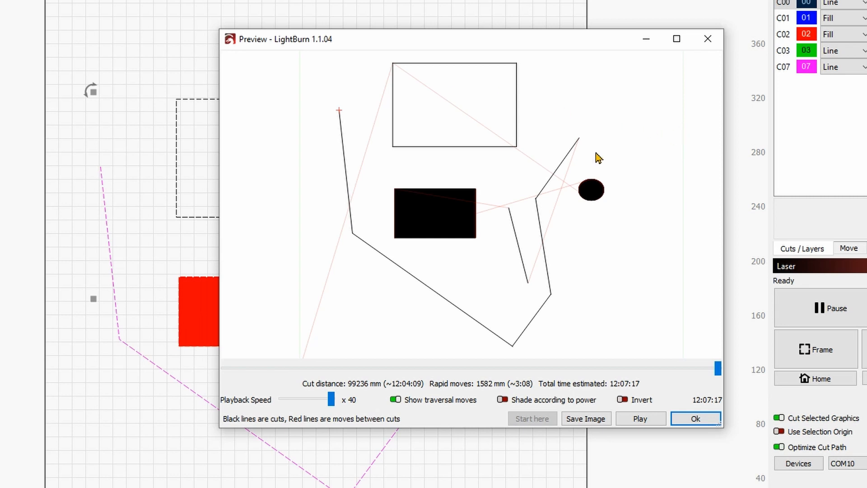
click(707, 39)
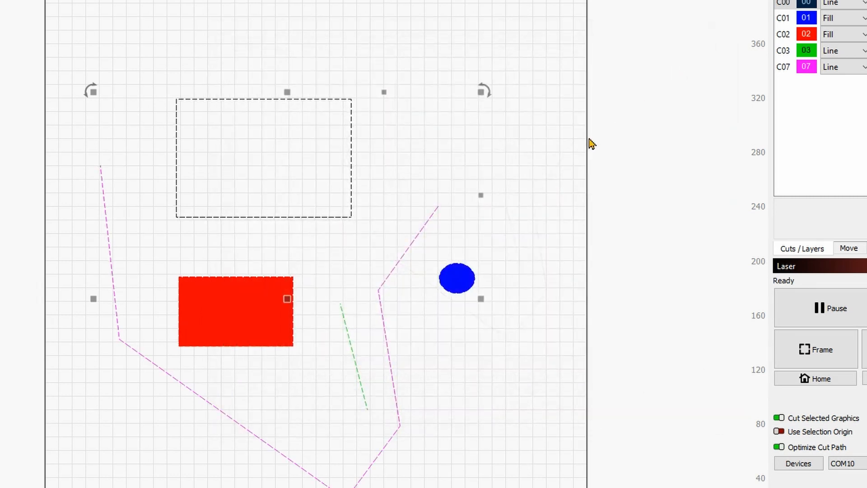
click(501, 243)
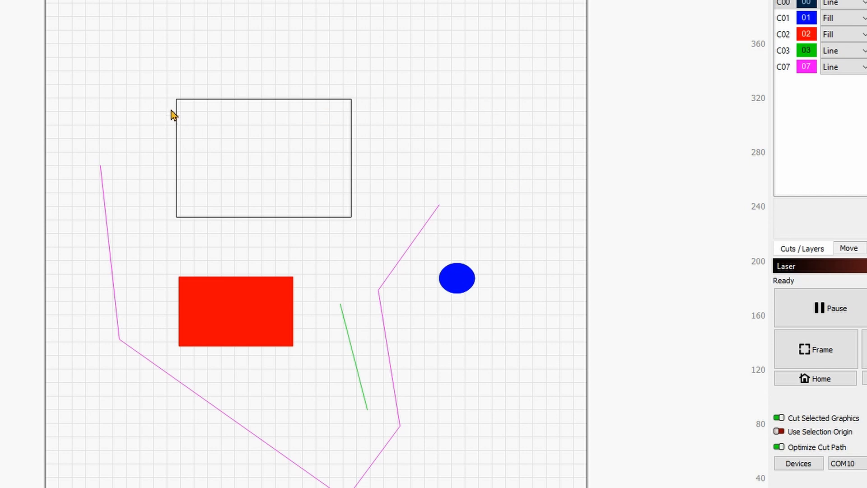
Align the black rectangle, red rectangle and green line on one vertical centre line and move them to X 150, Y 135.5 mm.
drag(155, 53, 373, 445)
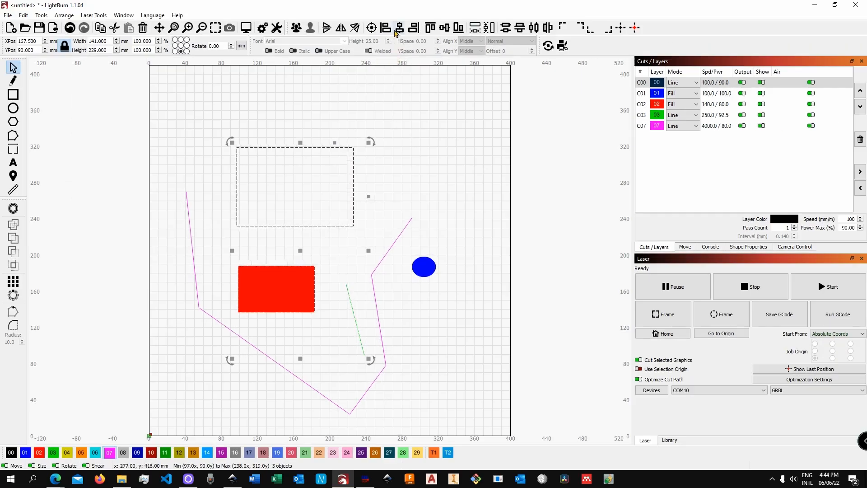
click(398, 28)
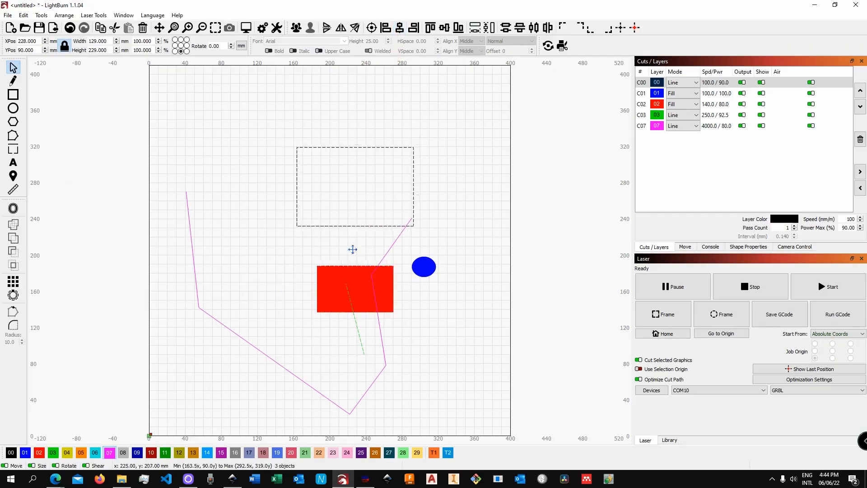
drag(352, 248, 282, 207)
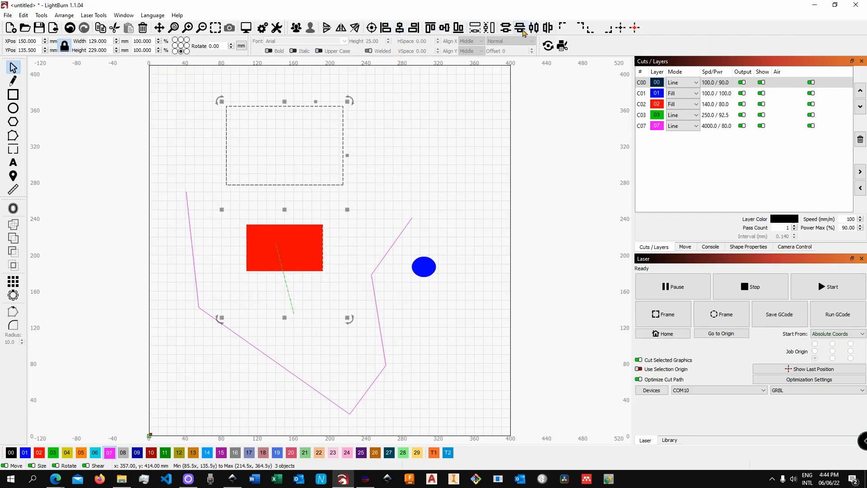
Distribute the two rectangles and the green line with even vertical spacing.
click(506, 27)
click(363, 220)
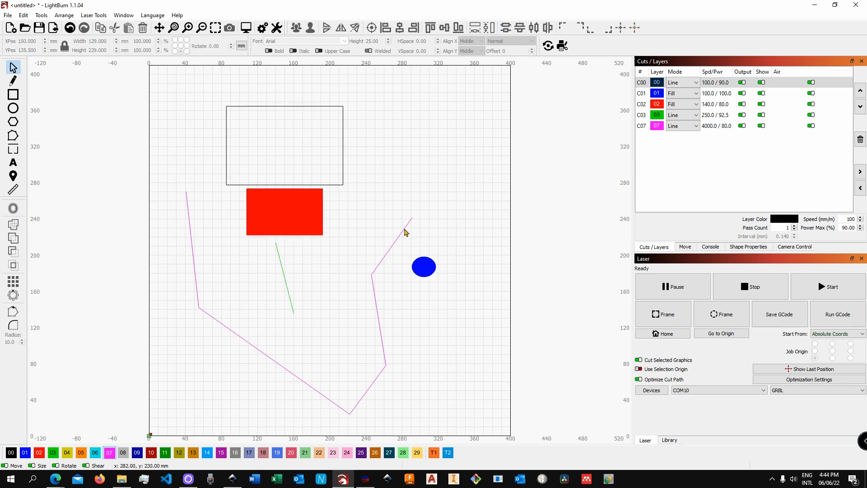
Edit the magenta polyline's nodes, moving its two middle right-hand vertices to about X 224, Y 174 mm and X 233, Y 115 mm.
click(405, 232)
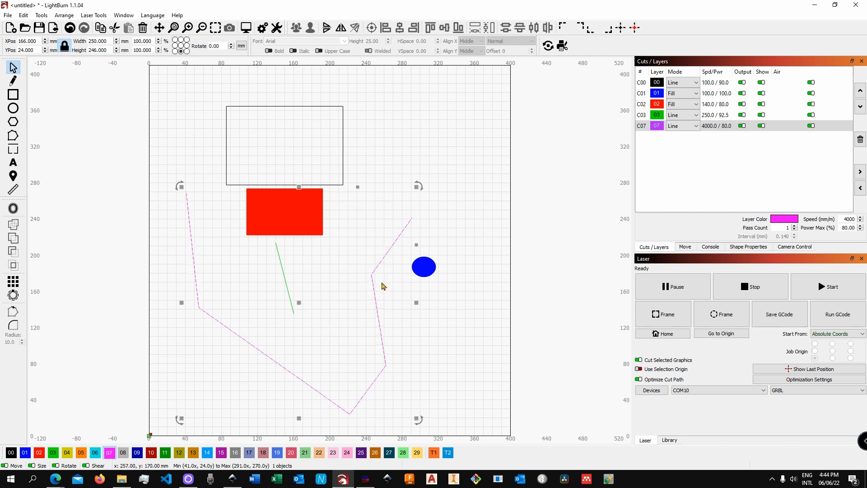
click(10, 137)
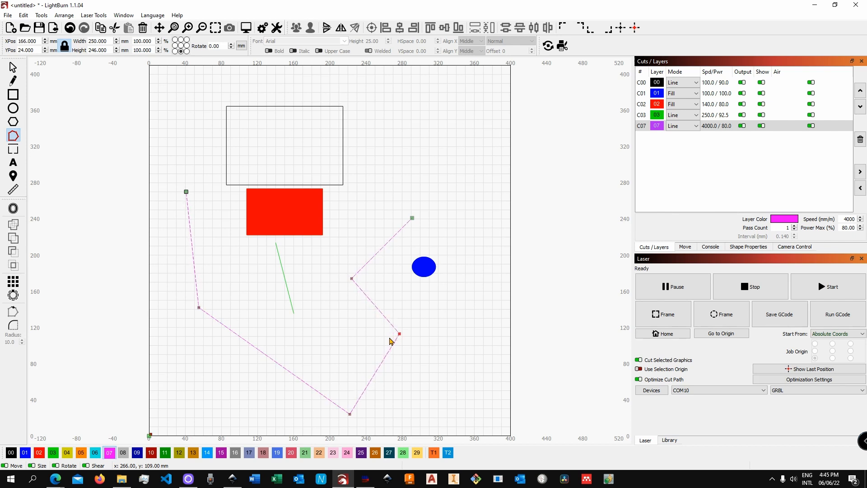
click(390, 340)
key(Left)
key(Left)
key(Left)
key(Left)
key(Left)
key(Left)
key(Left)
key(Left)
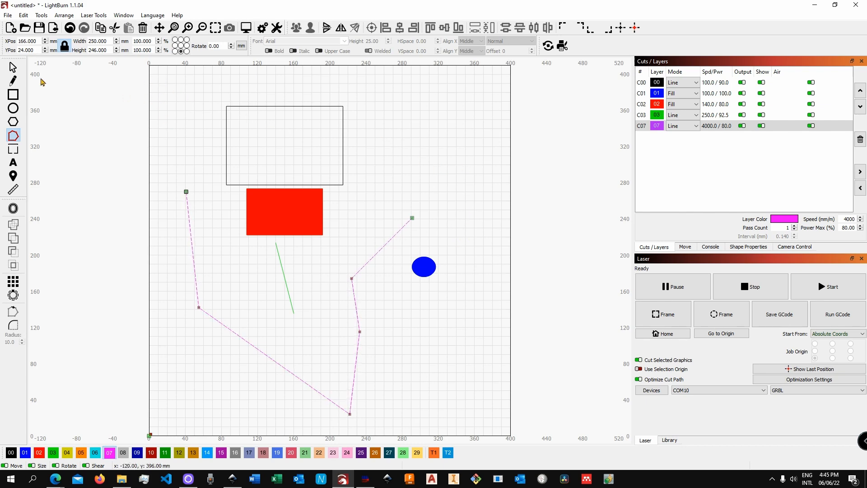
click(12, 67)
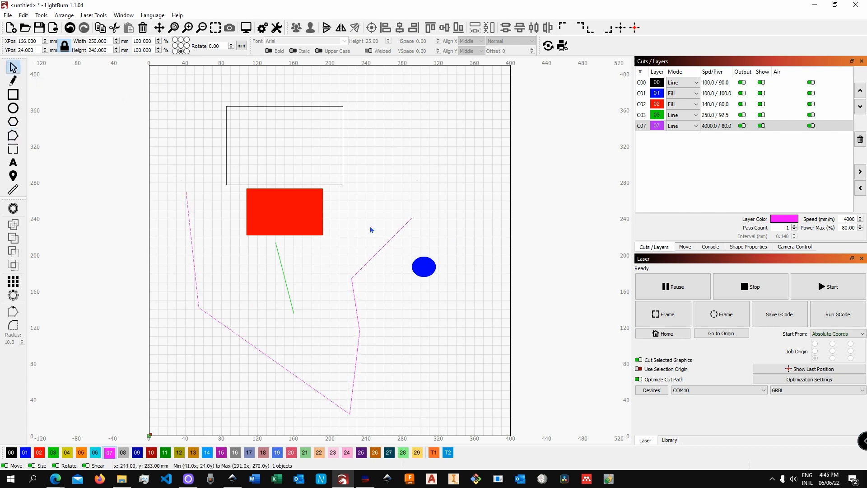
Move the red rectangle to X 144, Y 242.5 mm, overlapping the black rectangle's lower edge, and weld both into one outline.
click(284, 221)
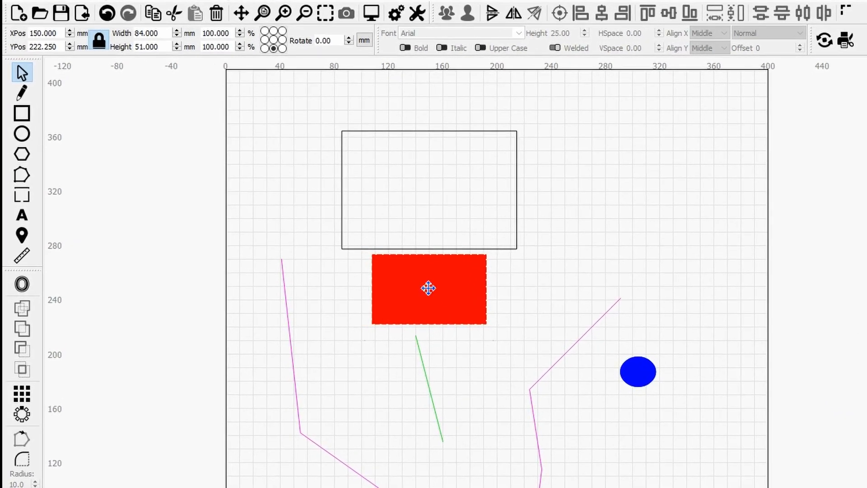
drag(428, 288, 420, 261)
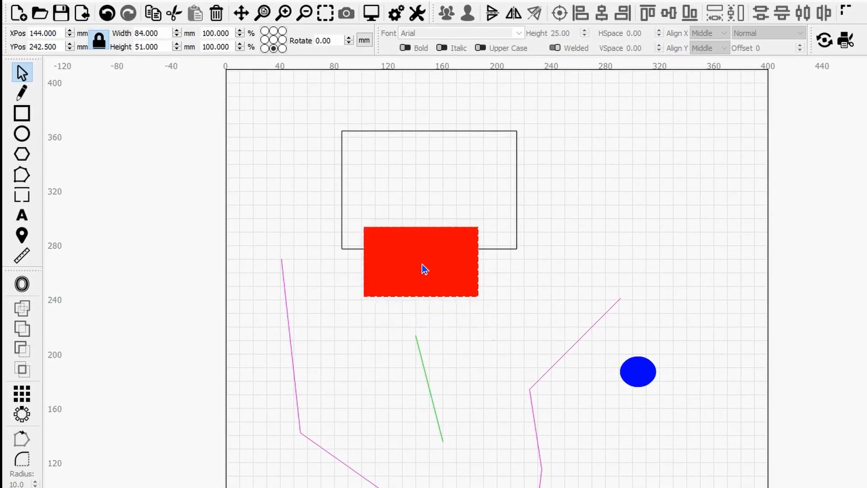
drag(537, 319, 305, 120)
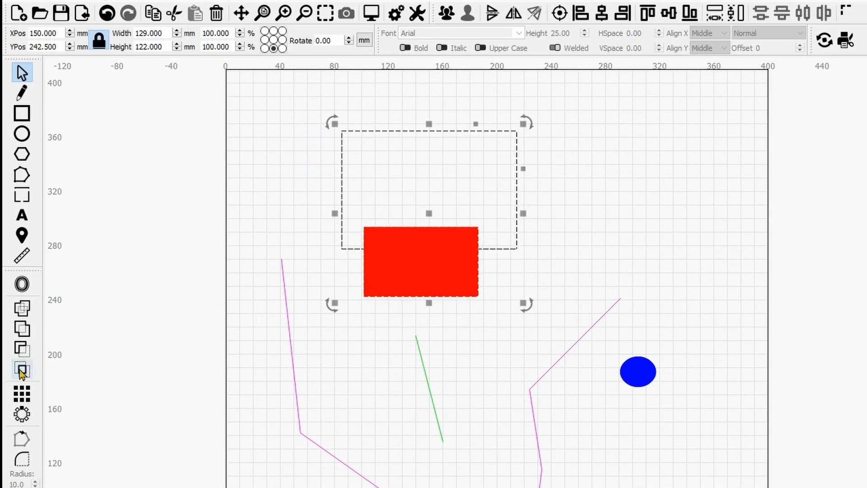
click(20, 310)
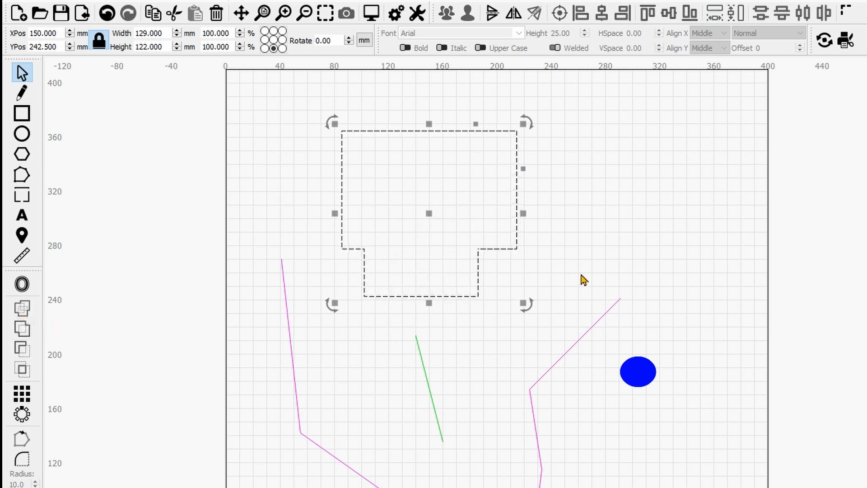
Move the merged outline to X 269, Y 180 mm so it overlaps the blue ellipse, and weld the two together.
click(560, 276)
click(515, 256)
drag(434, 213, 593, 305)
click(495, 223)
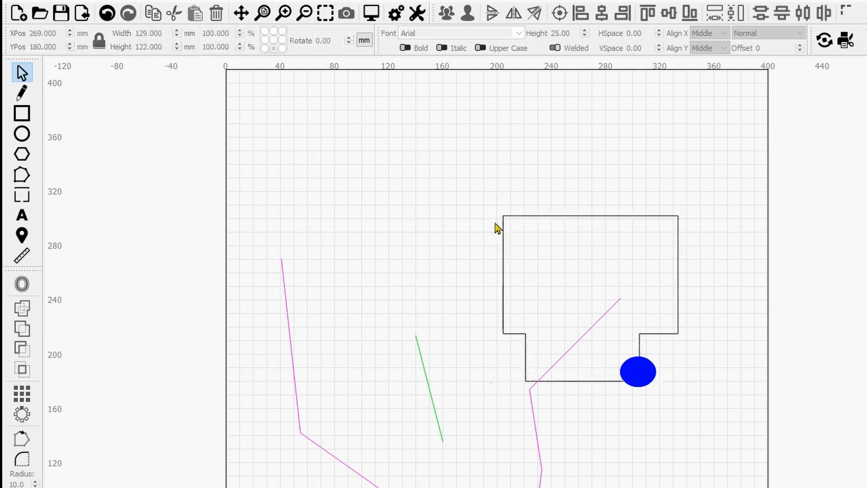
drag(480, 192, 705, 450)
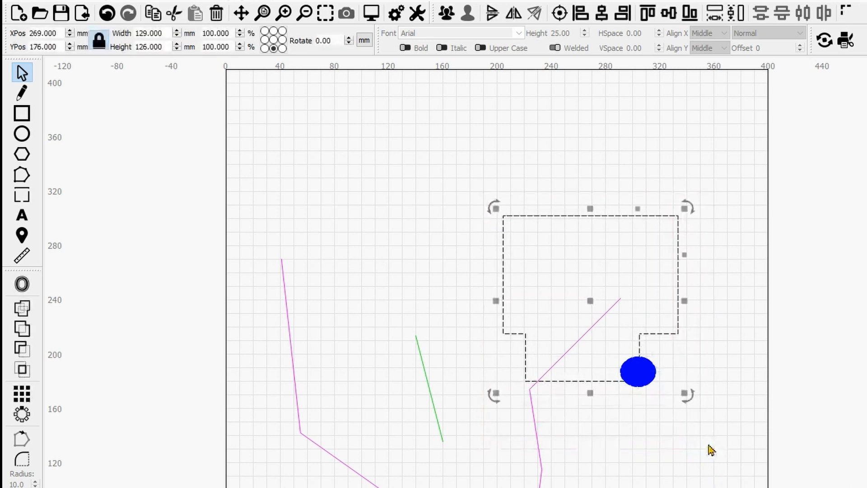
click(21, 308)
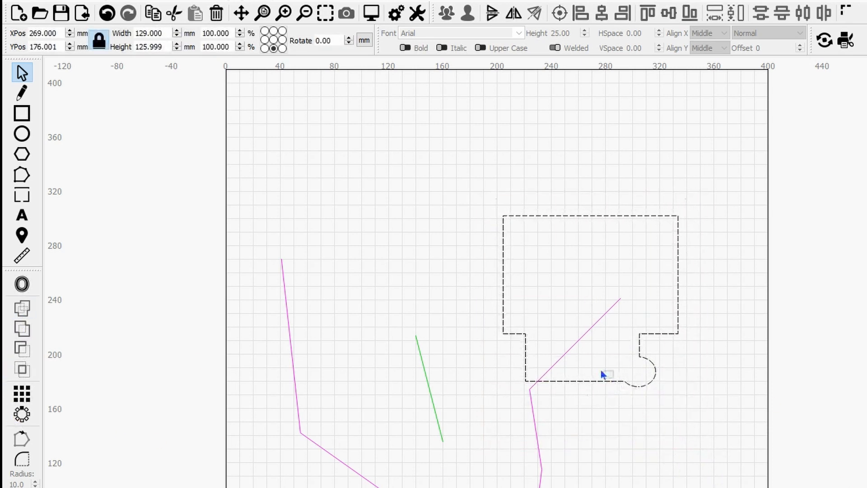
key(Escape)
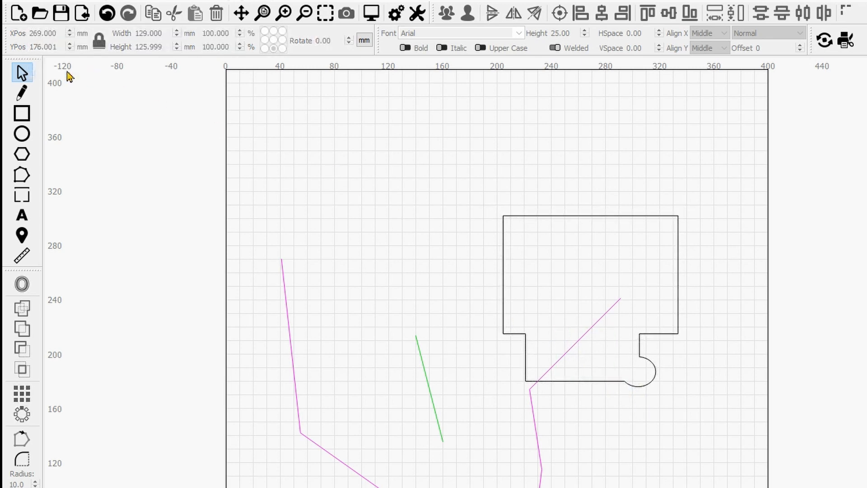
Move the welded outline to X 159, Y 253 mm, clear of the magenta polyline.
click(503, 256)
mouse_move(580, 314)
mouse_down()
mouse_move(503, 243)
mouse_move(431, 209)
mouse_up()
key(Escape)
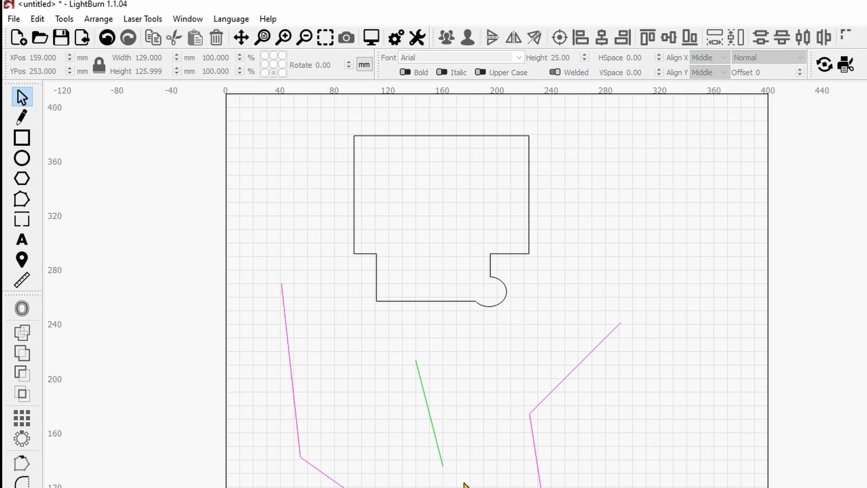
Open the recent project "Lion - Longer Ray 5.lbrn" without saving the current drawing.
click(13, 20)
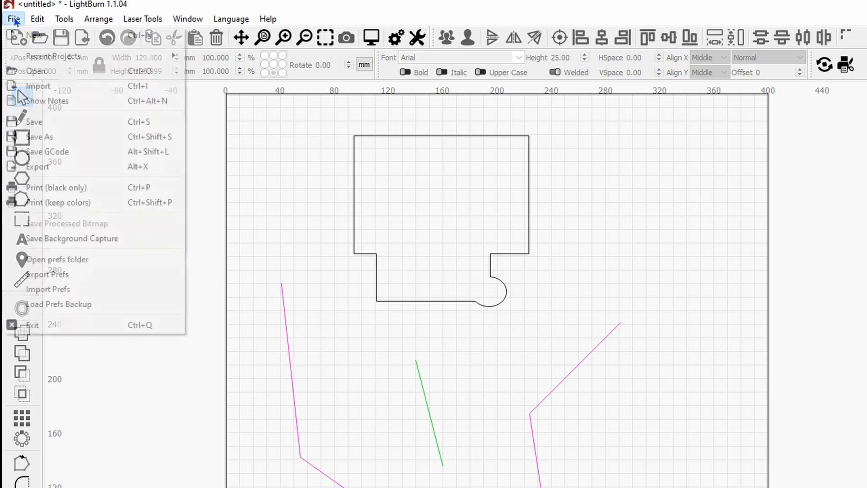
mouse_move(52, 57)
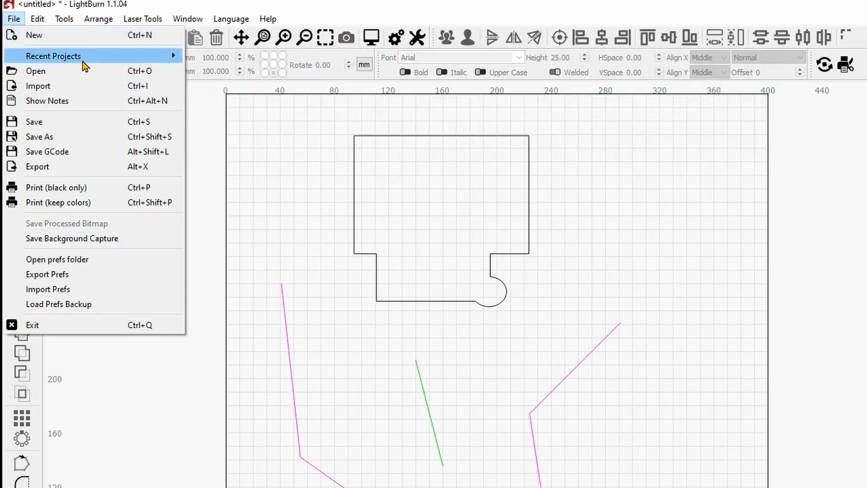
mouse_move(84, 55)
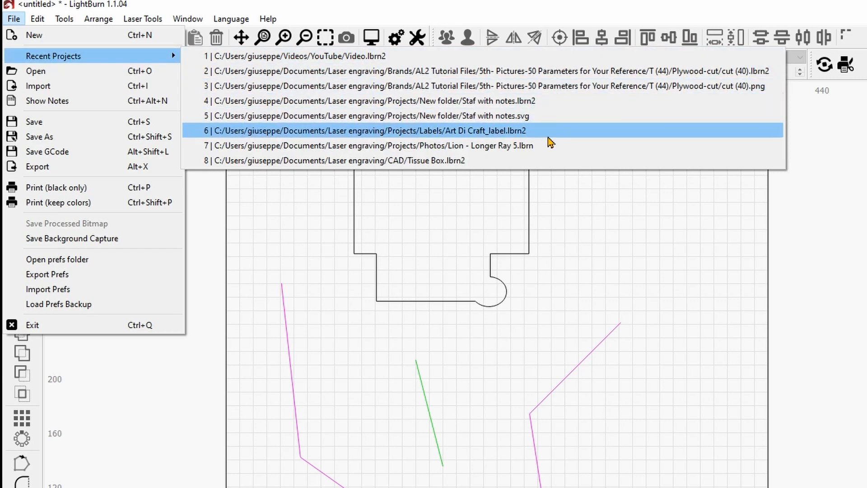
click(493, 150)
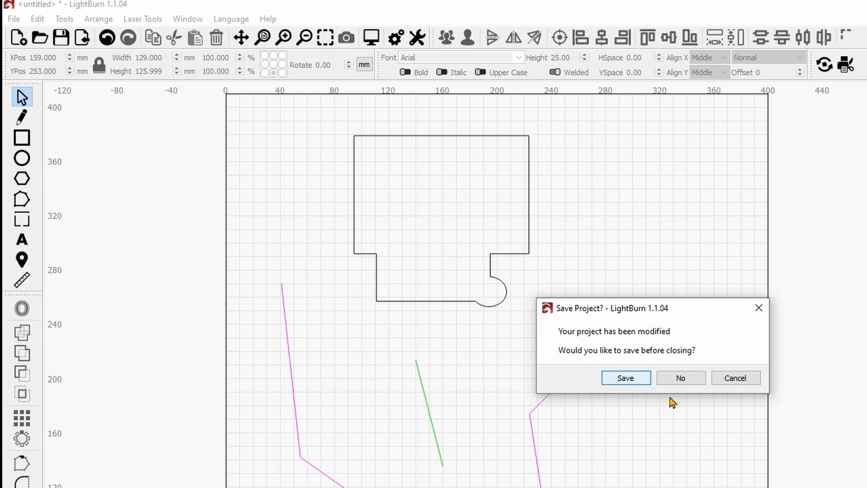
click(678, 376)
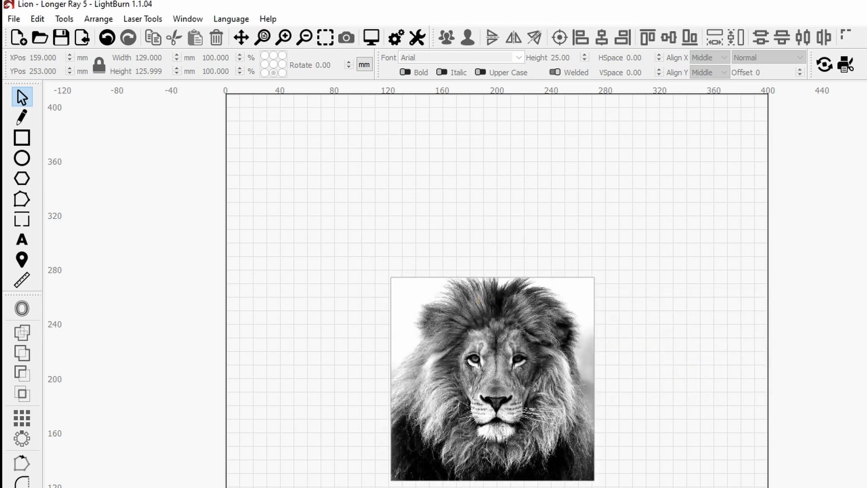
Adjust the lion image with Jarvis as its image mode and accept the image settings.
click(518, 434)
click(613, 484)
click(582, 389)
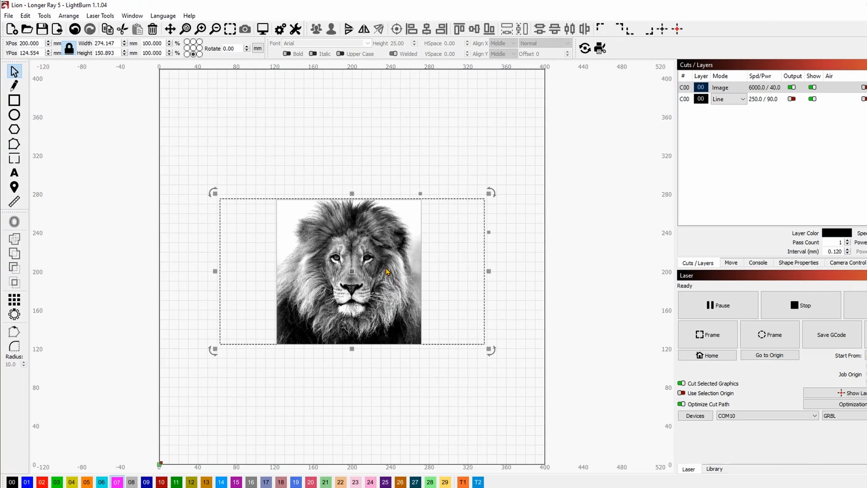
right_click(386, 267)
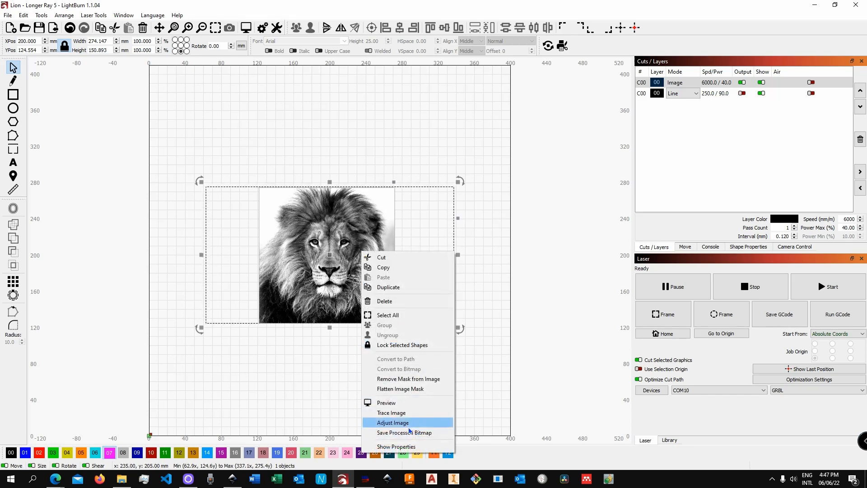
click(405, 422)
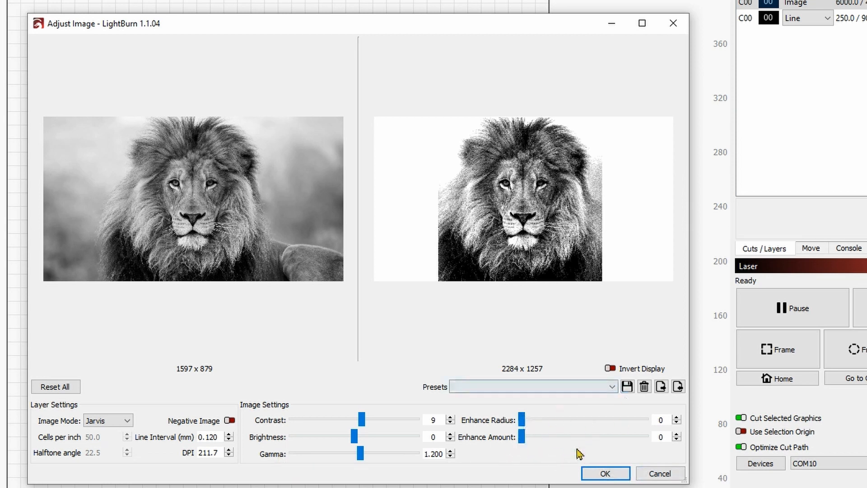
click(126, 421)
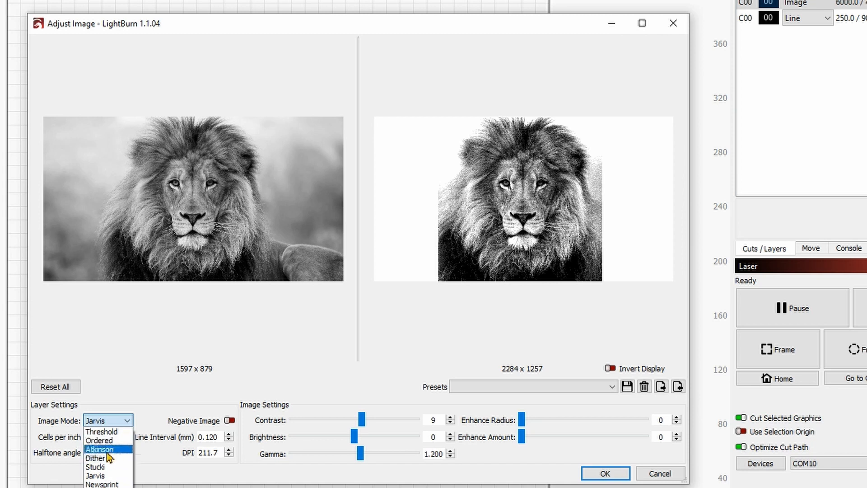
click(112, 477)
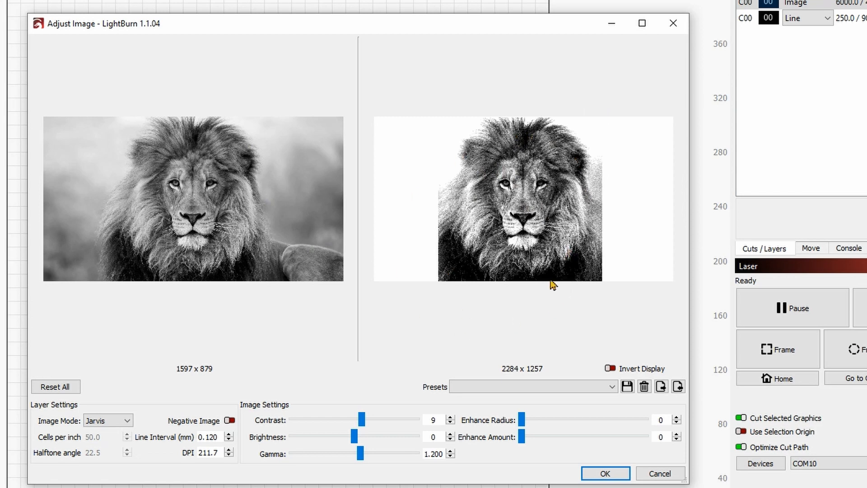
click(614, 474)
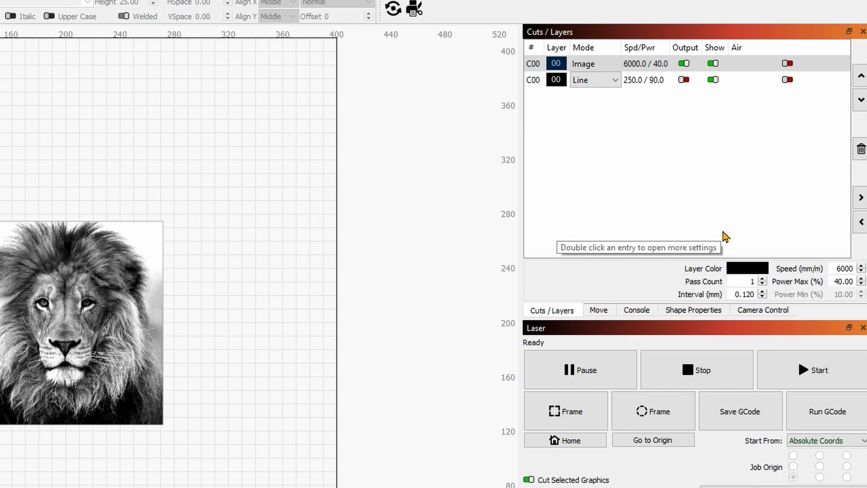
Try the Fill, Fill+Line and Line modes in the line layer's cut settings, look through their options, and discard the changes.
double_click(641, 86)
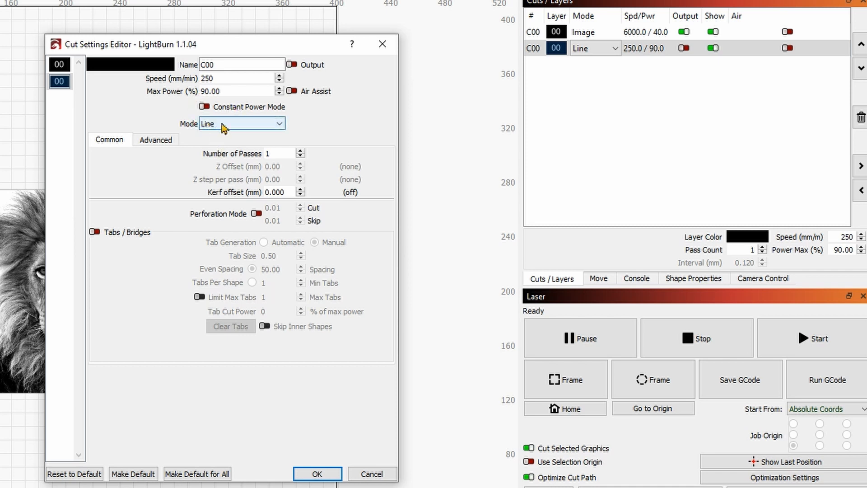
click(247, 129)
click(237, 142)
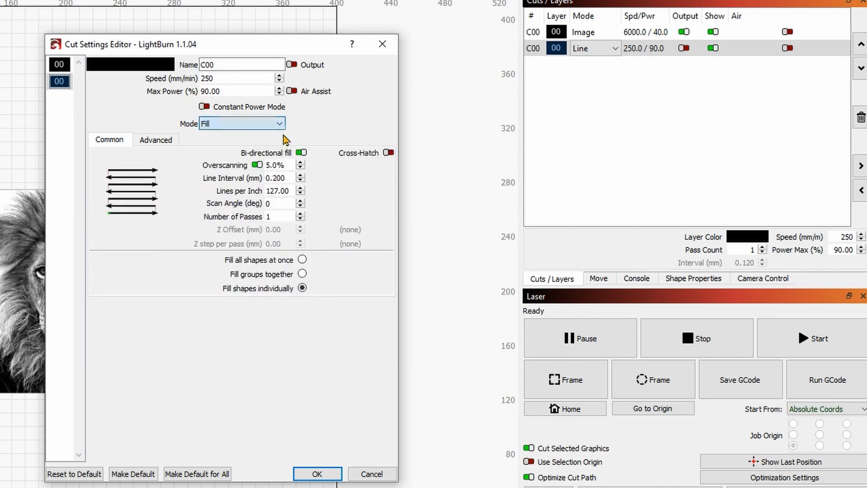
click(251, 124)
click(240, 150)
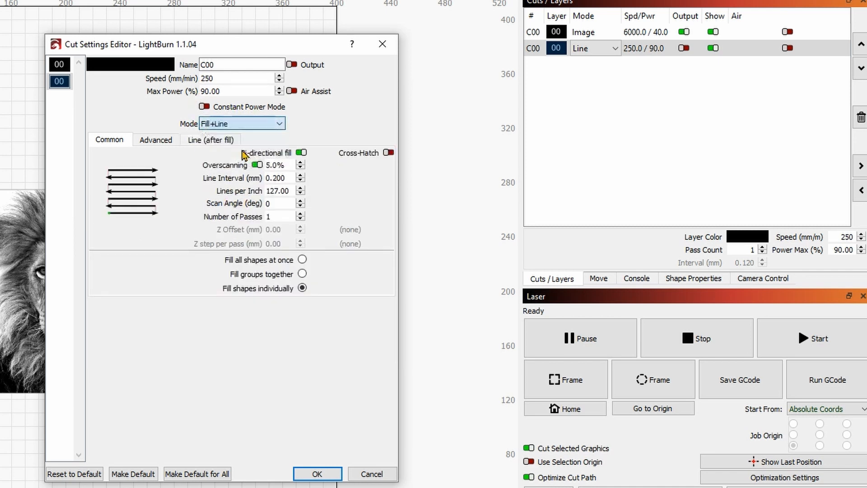
click(224, 141)
click(155, 140)
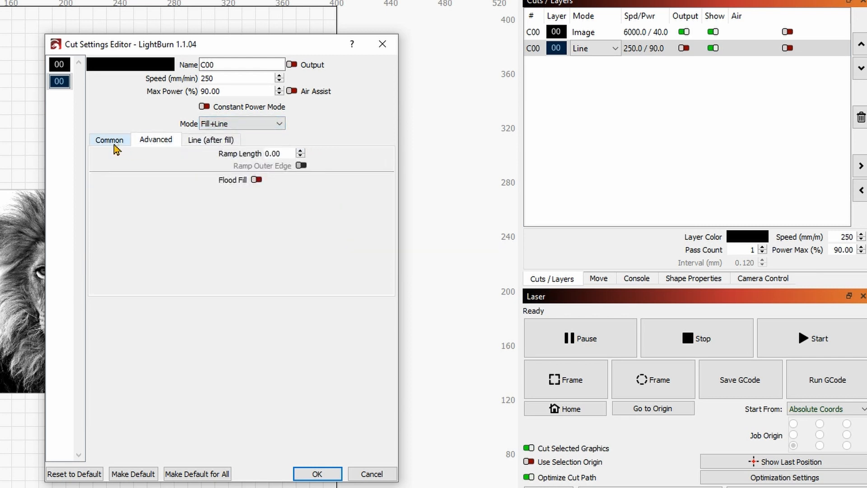
click(114, 143)
click(277, 124)
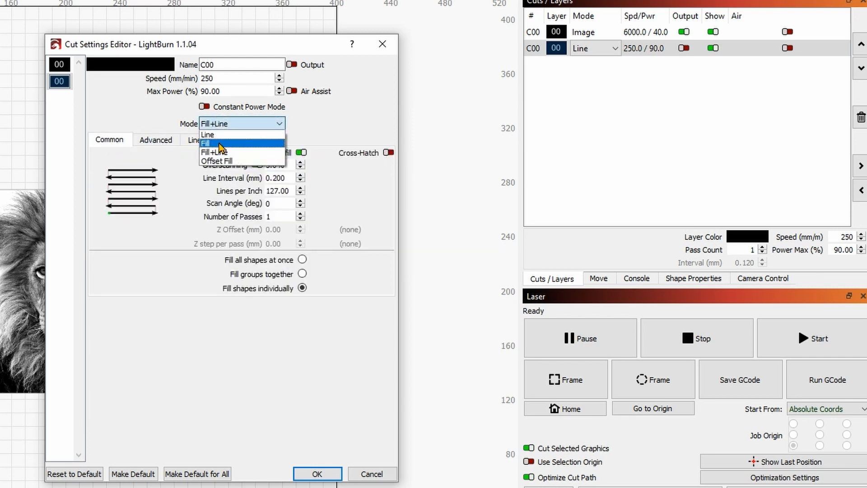
click(220, 135)
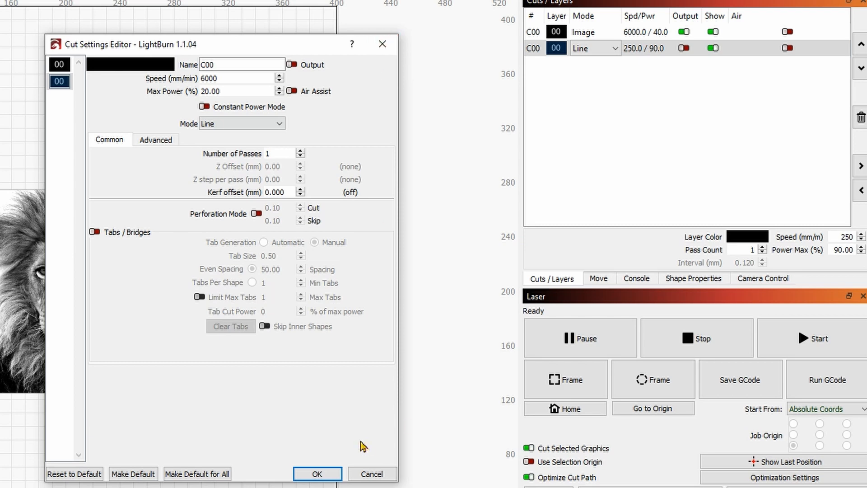
click(368, 473)
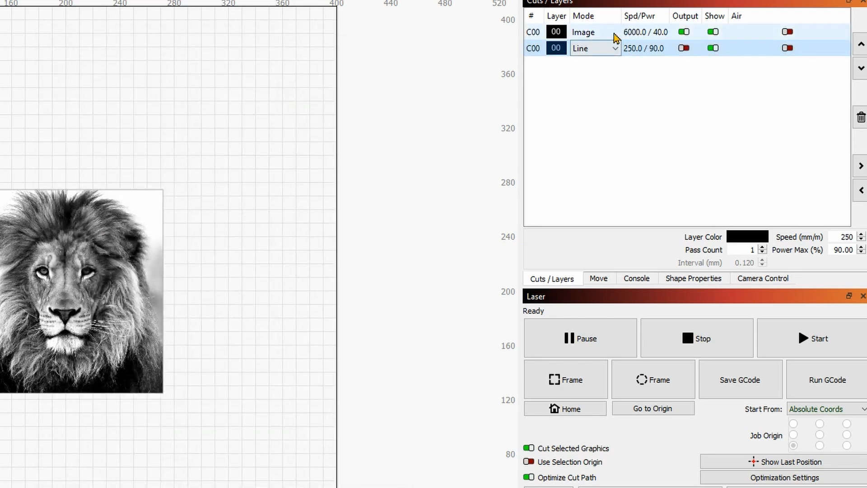
Review the image layer's cut settings and its available image modes, keeping Jarvis selected.
double_click(644, 32)
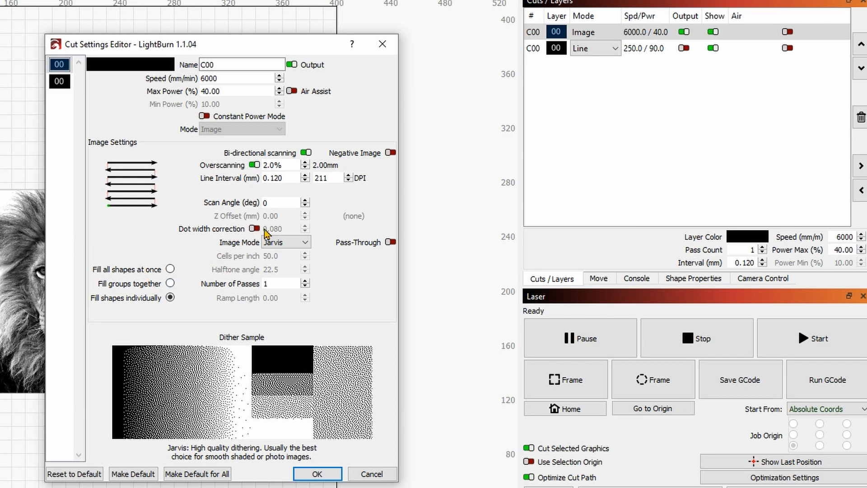
click(274, 244)
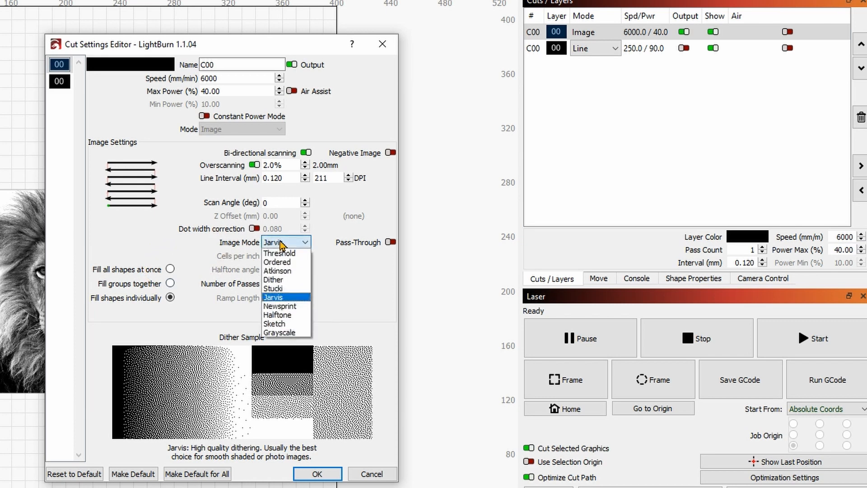
click(341, 265)
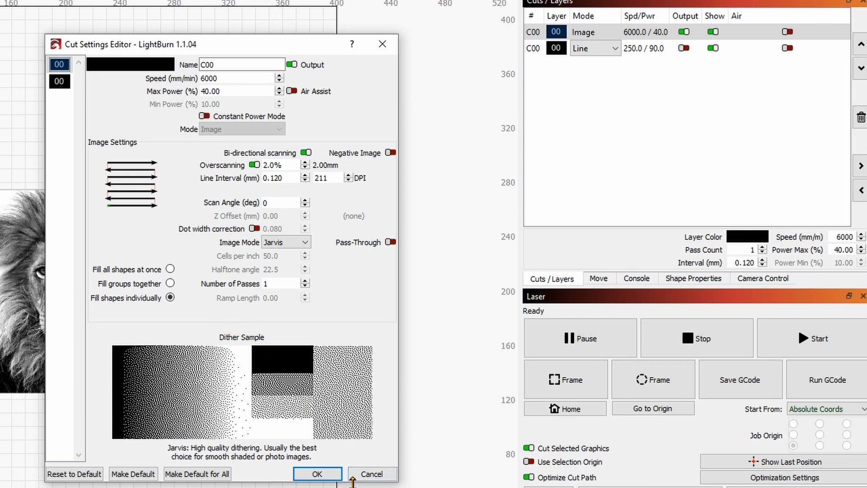
click(323, 473)
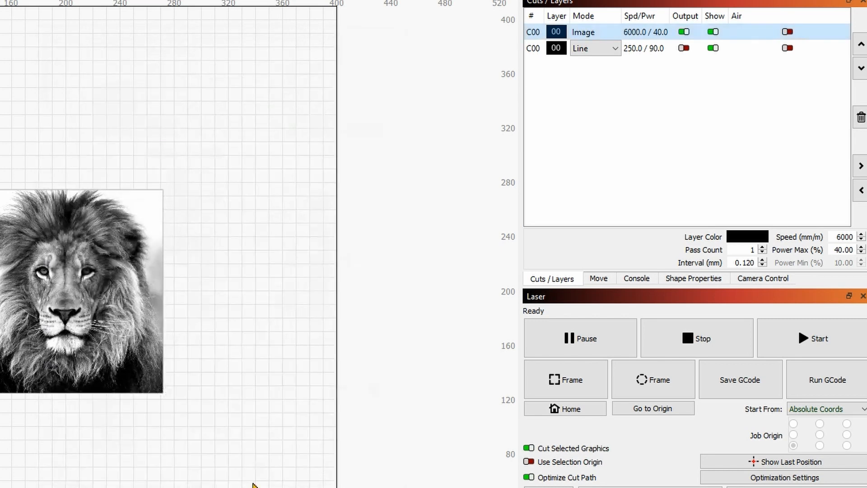
Preview the lion engraving and play the simulated laser path from the beginning.
click(141, 312)
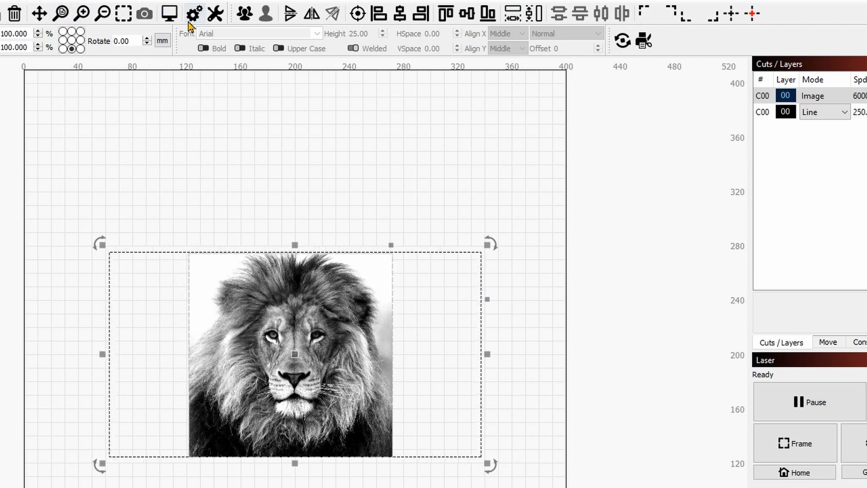
click(167, 18)
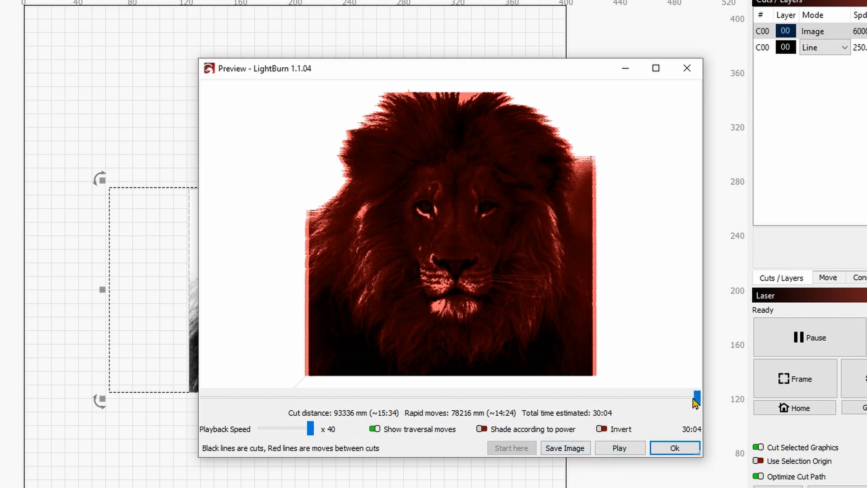
drag(690, 401, 194, 440)
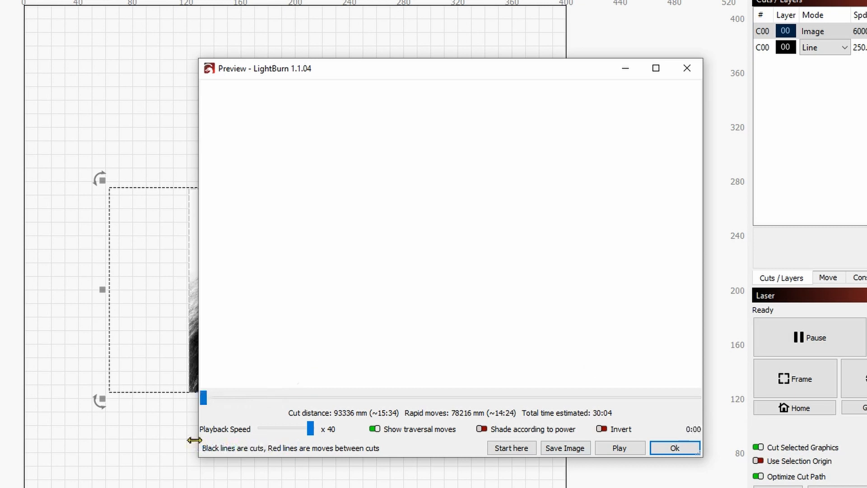
click(615, 448)
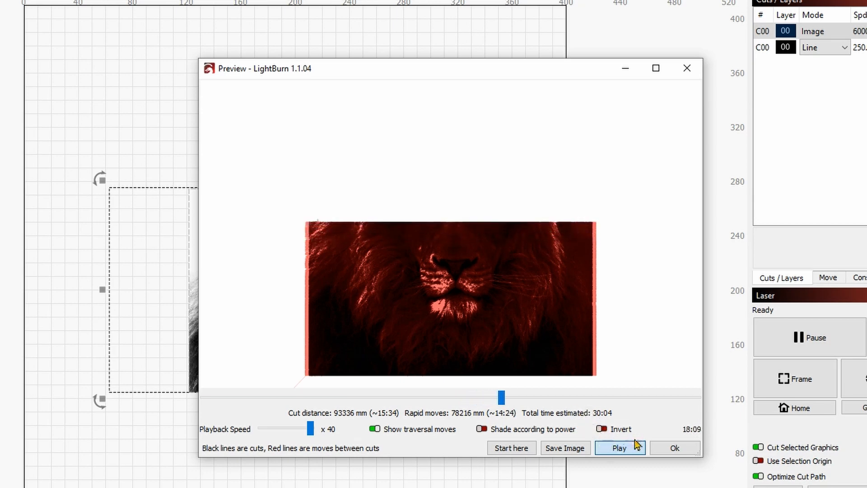
click(668, 451)
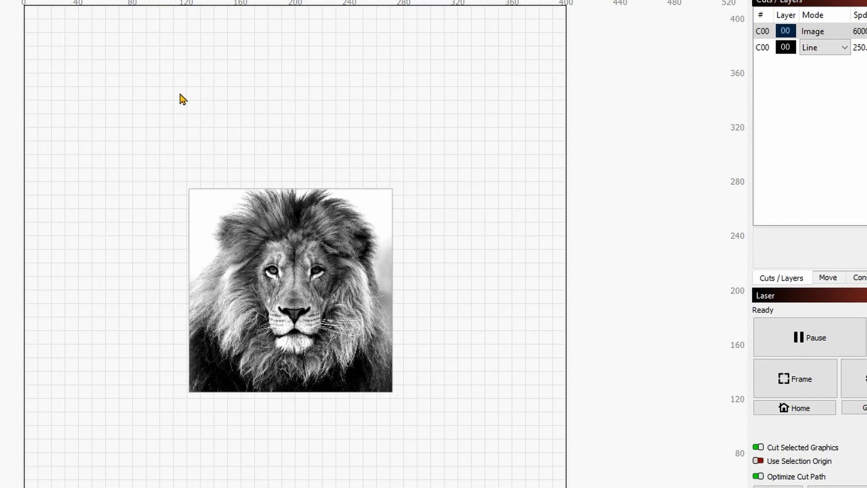
Move the lion image to the laser position, page centre and lower-right corner of the work area in turn, finishing at the page centre.
scroll(183, 99, down, 1)
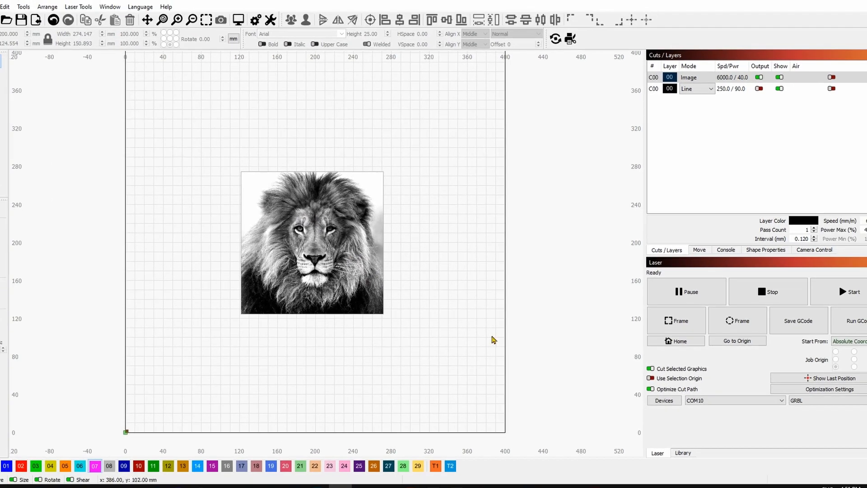
drag(140, 129, 582, 404)
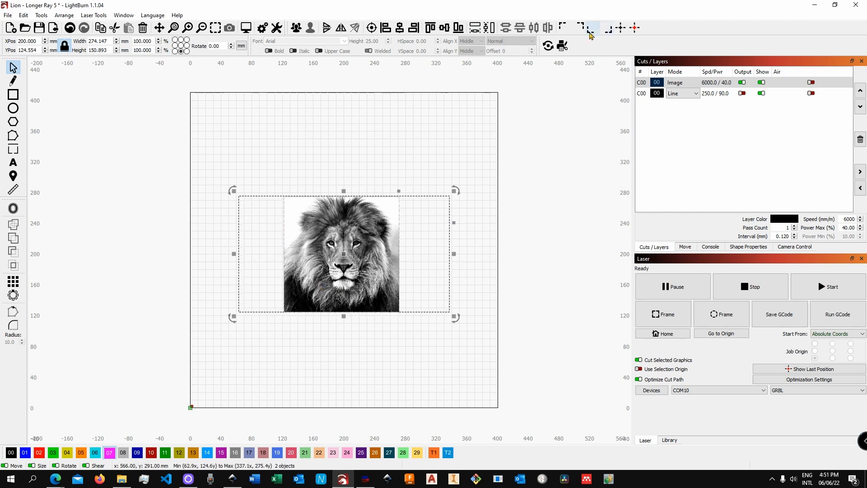
click(635, 28)
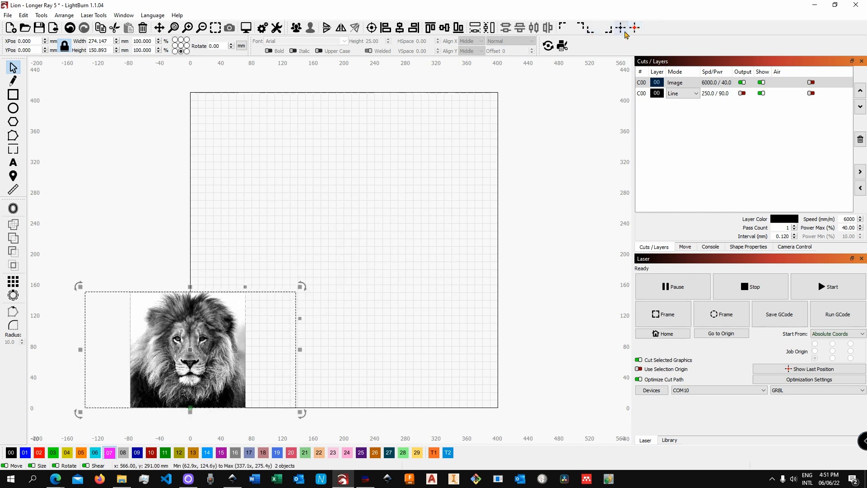
click(621, 28)
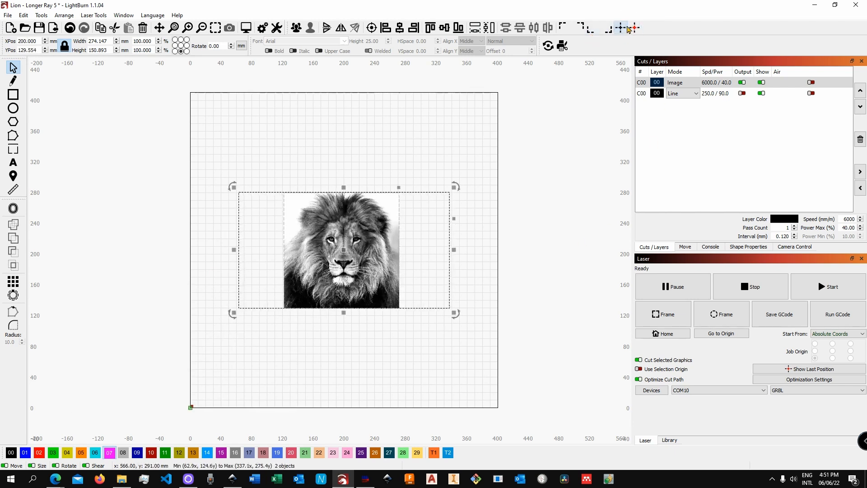
click(610, 28)
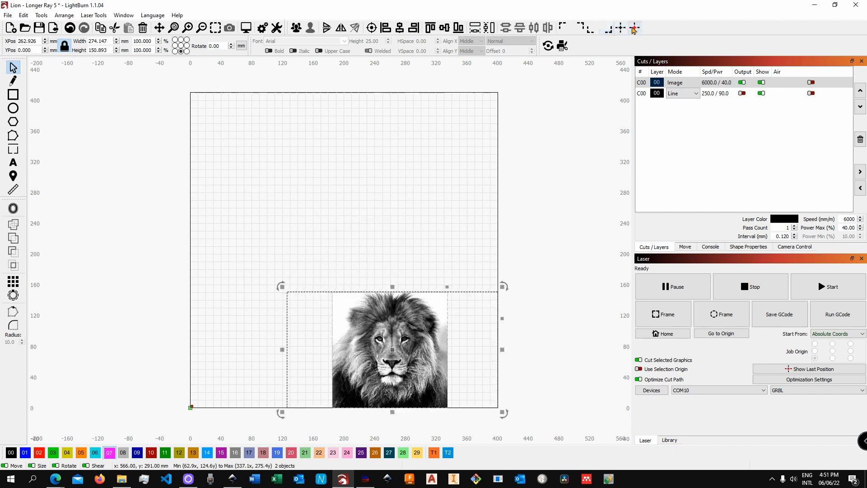
click(634, 28)
click(620, 28)
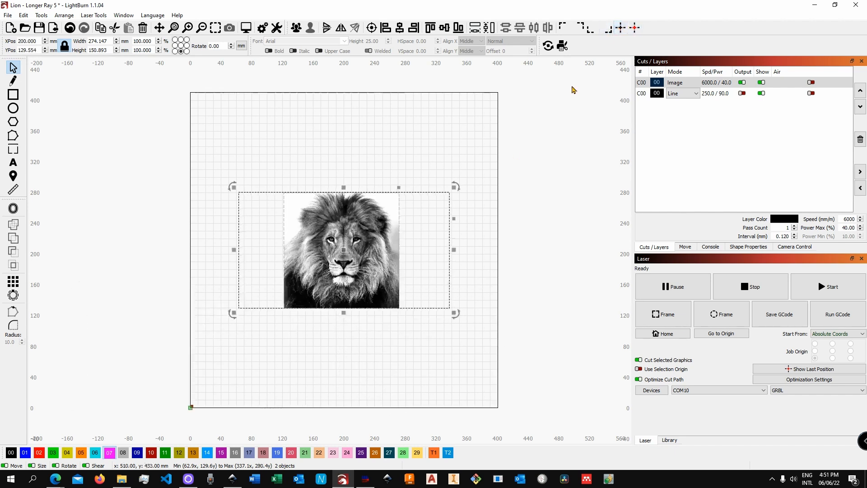
click(470, 367)
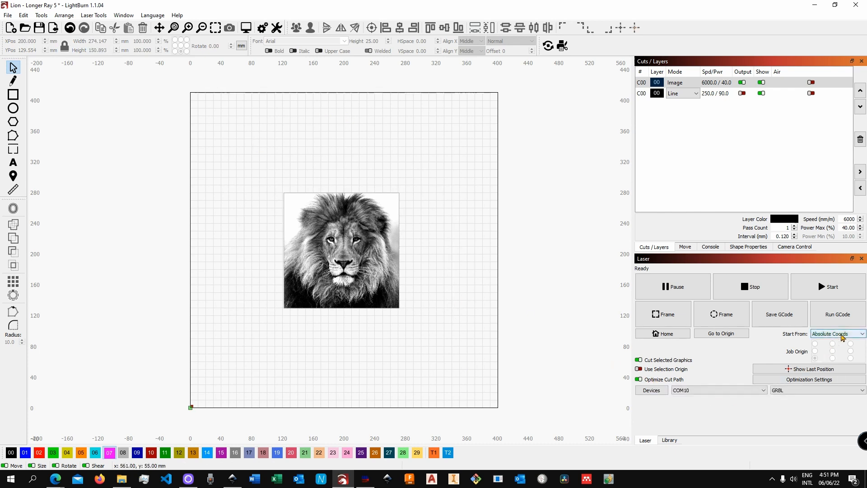
Set the job to start from User Origin and move the laser head to X 108, Y 116, just outside the lion image's lower-left corner.
click(842, 335)
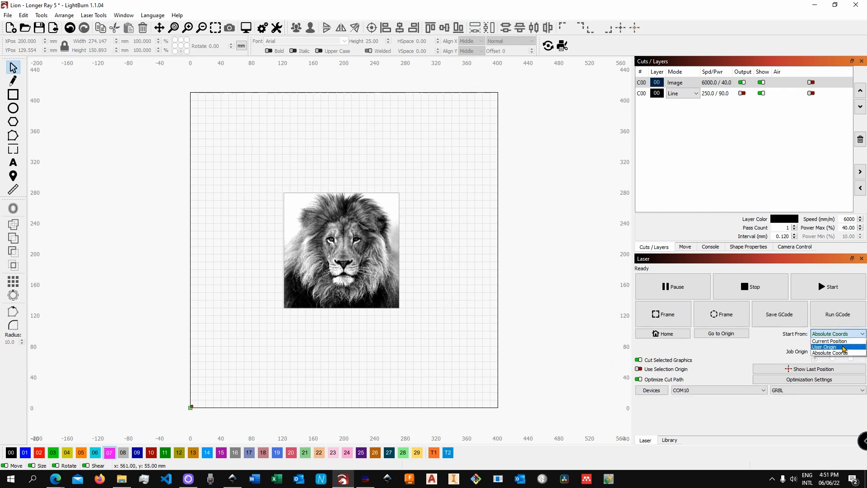
click(842, 347)
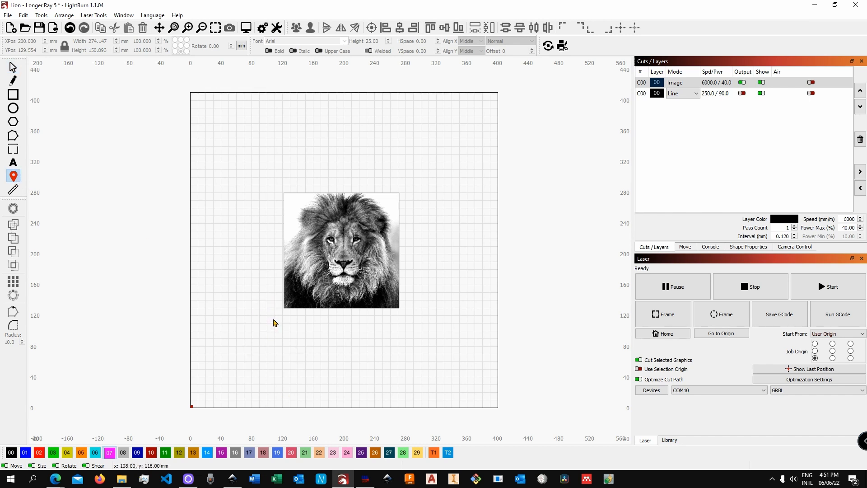
click(273, 320)
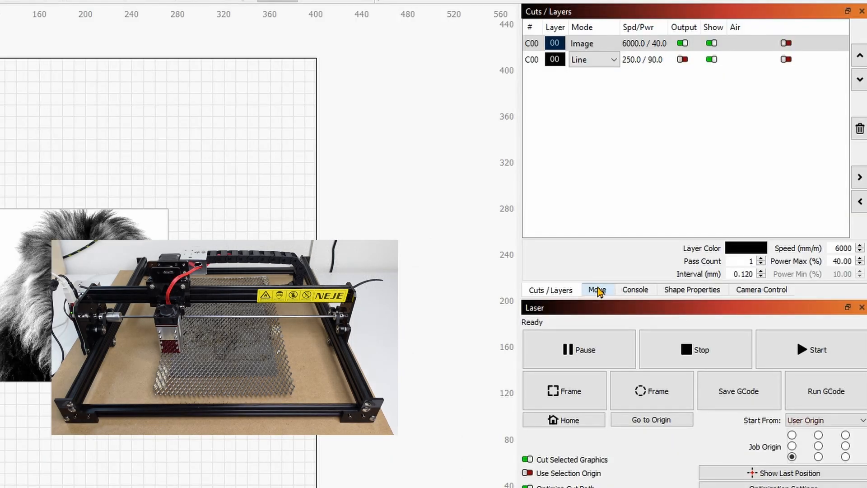
Jog the laser head 20 mm in +X and 20 mm in -Y, and return it by the same distances.
click(597, 290)
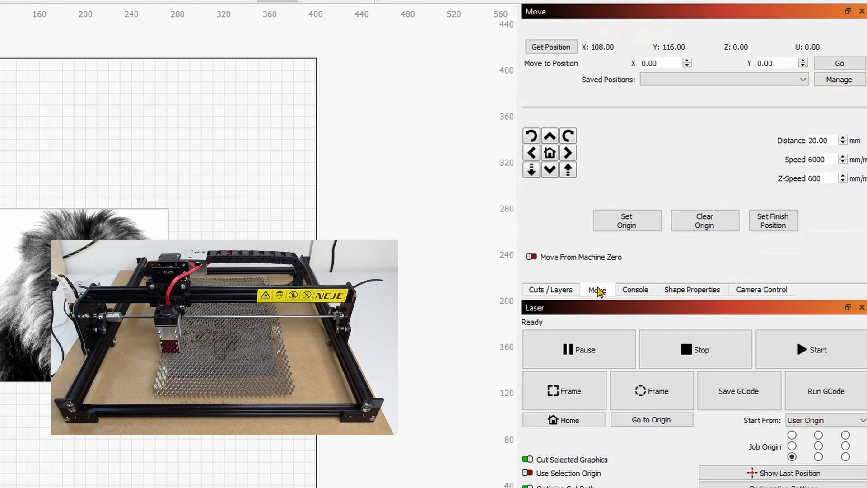
click(572, 153)
click(547, 173)
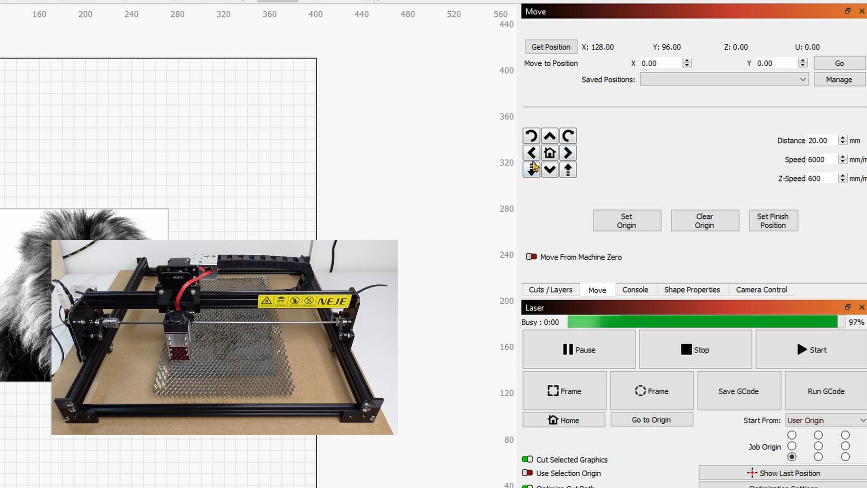
click(531, 153)
click(549, 136)
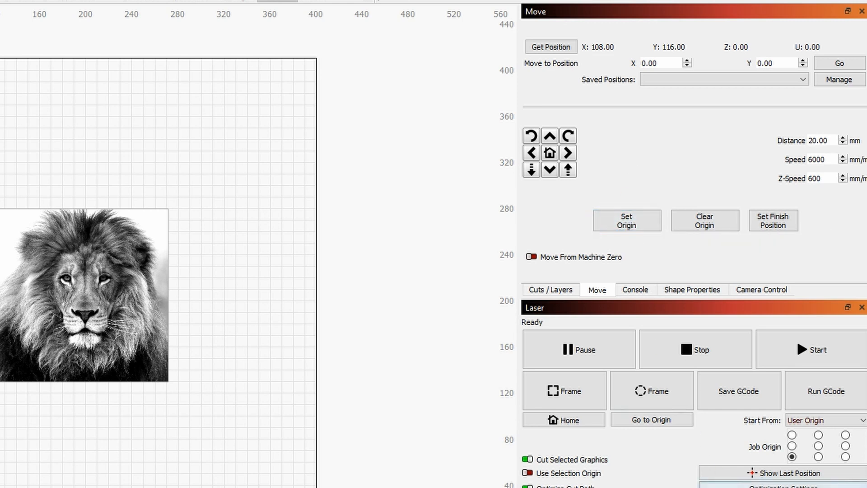
Set the job to start from Absolute Coords and move the lion image about 11 mm left and 19 mm down.
click(822, 420)
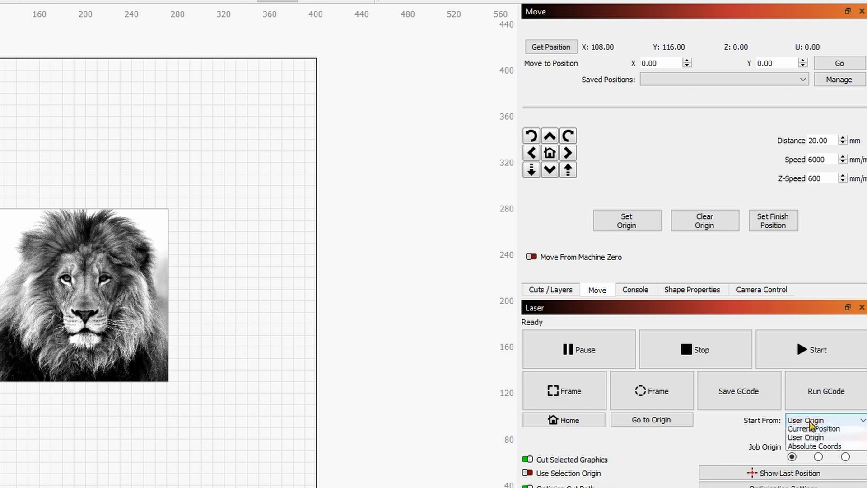
click(821, 448)
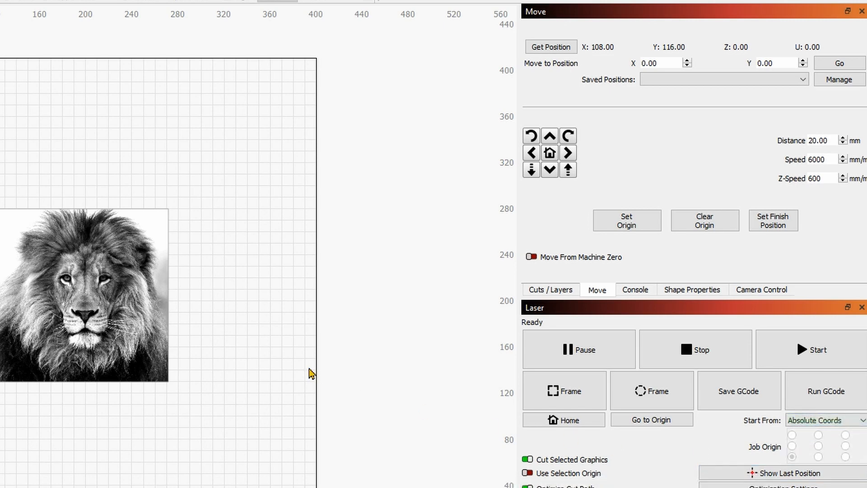
drag(1, 122, 568, 327)
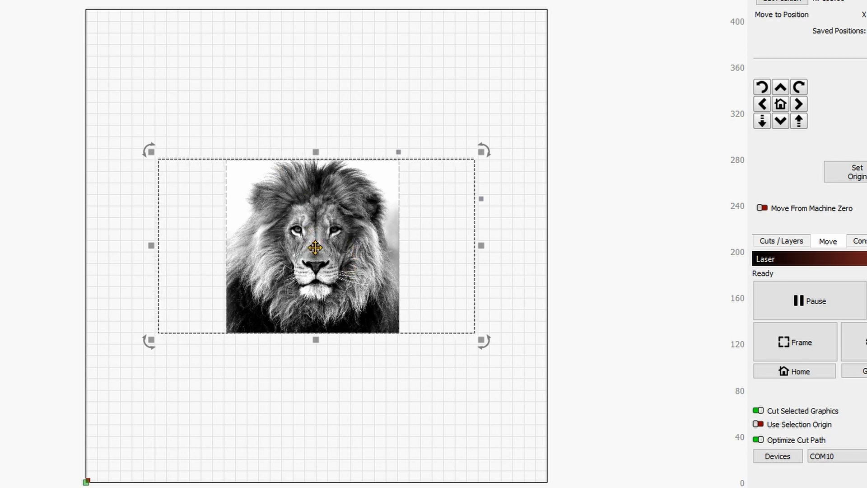
drag(326, 237, 304, 269)
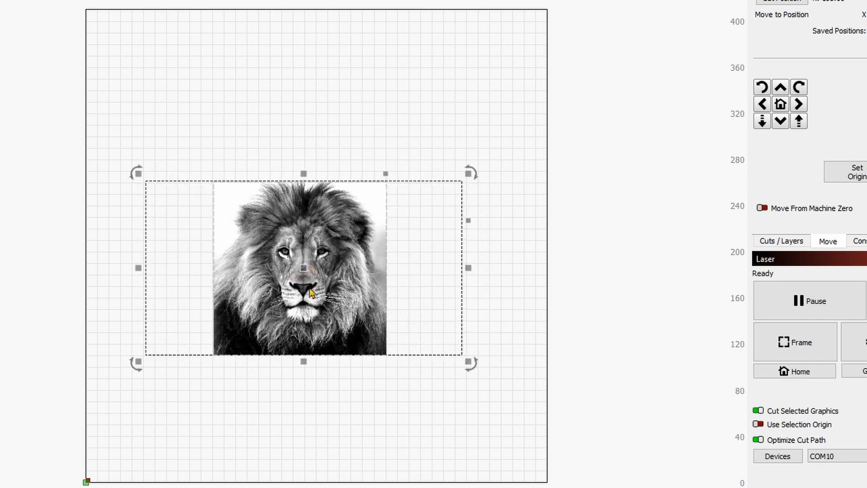
click(316, 414)
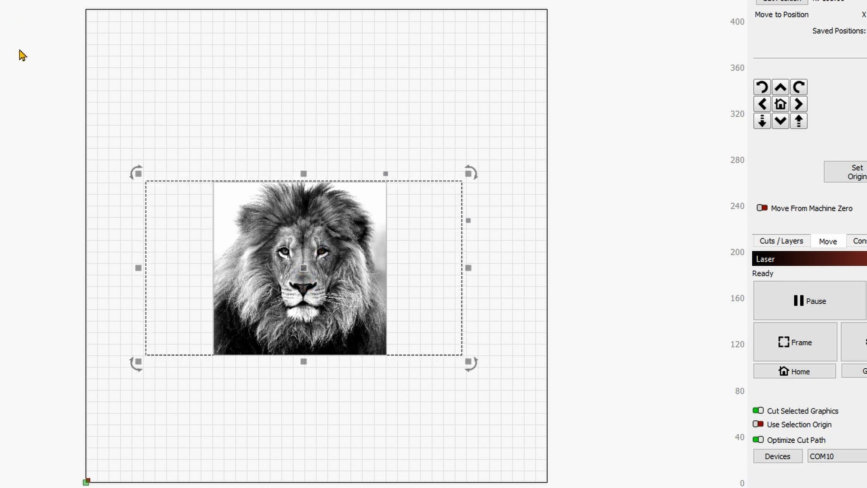
Nudge the lion image about 2 mm to the right and 1 mm back to the left, and deselect it.
key(ctrl+Right)
key(ctrl+Right)
key(ctrl+Right)
key(ctrl+Right)
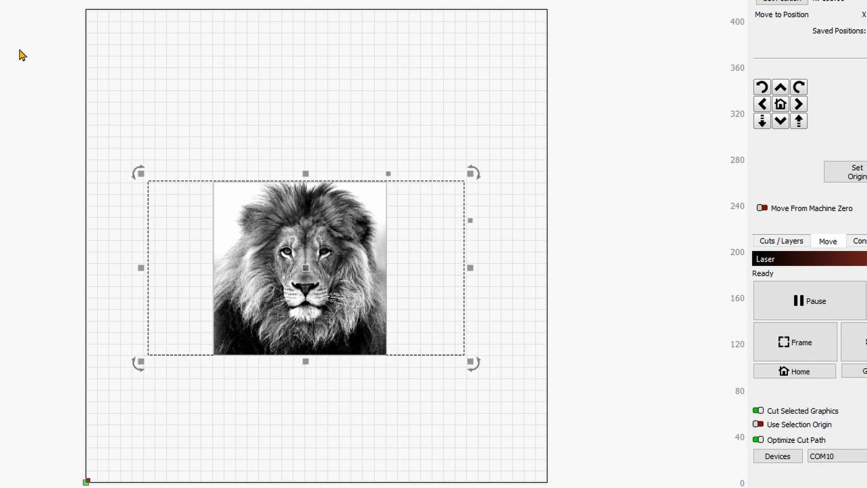
key(ctrl+Left)
key(ctrl+Left)
key(ctrl+Left)
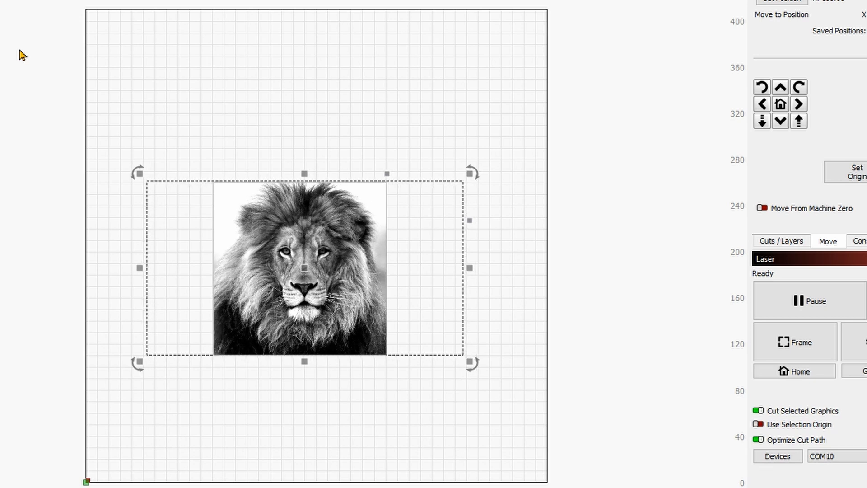
click(327, 60)
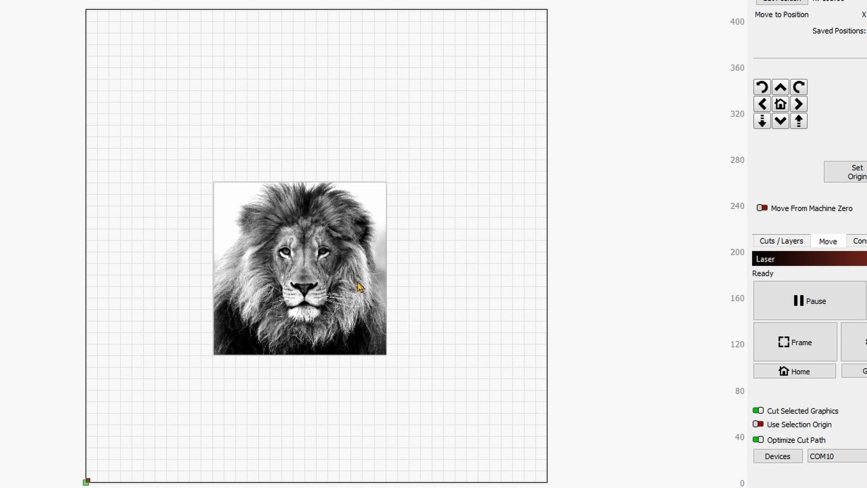
Move the lion image up and right to about X 209, Y 134.6 mm and trace its rectangular frame with the laser.
drag(14, 81, 564, 406)
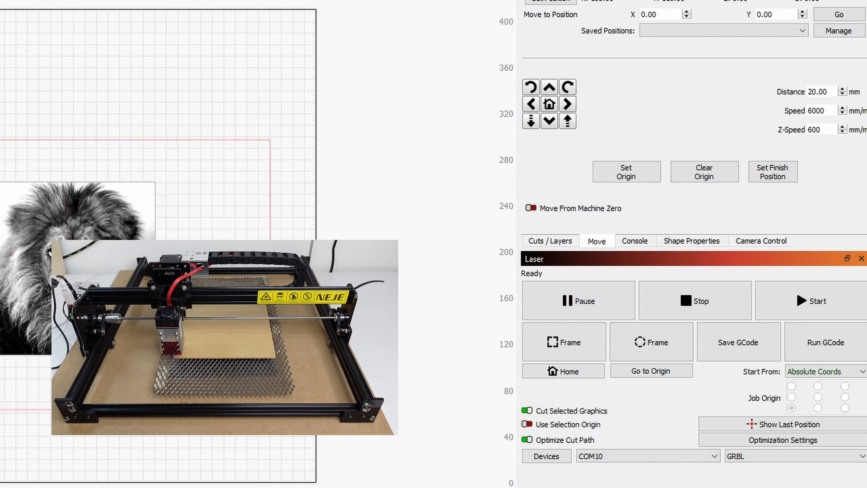
drag(270, 409, 400, 450)
drag(73, 268, 95, 241)
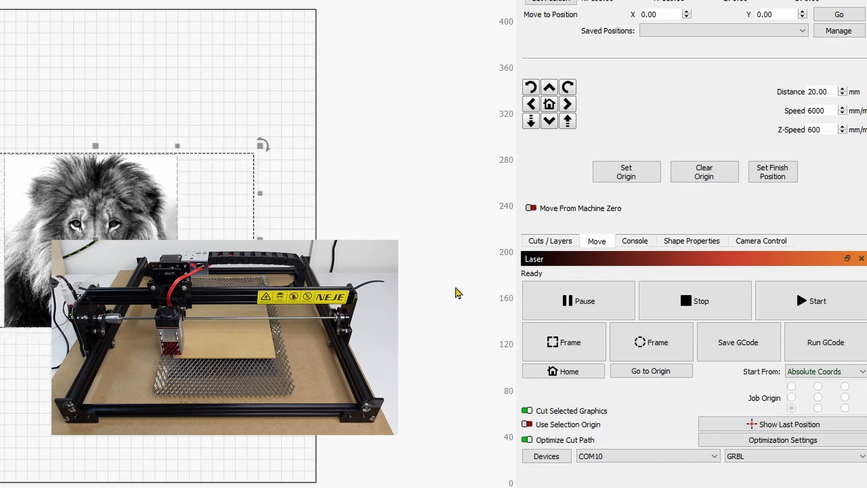
click(551, 345)
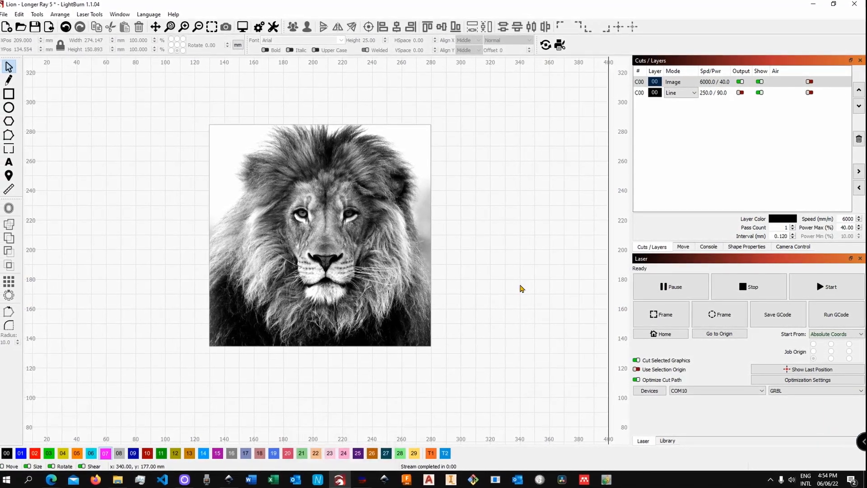
Open the recent project "Staf with notes.lbrn2" without saving the changes to the lion project.
scroll(463, 285, down, 3)
drag(432, 281, 355, 274)
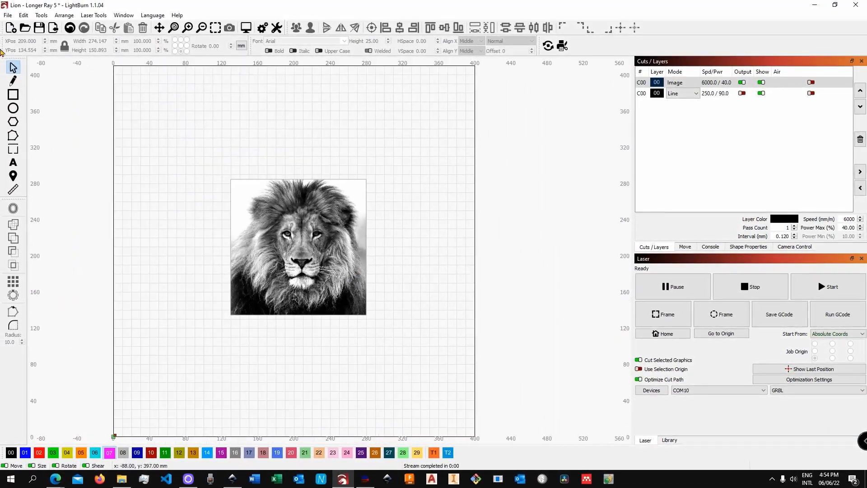
click(8, 15)
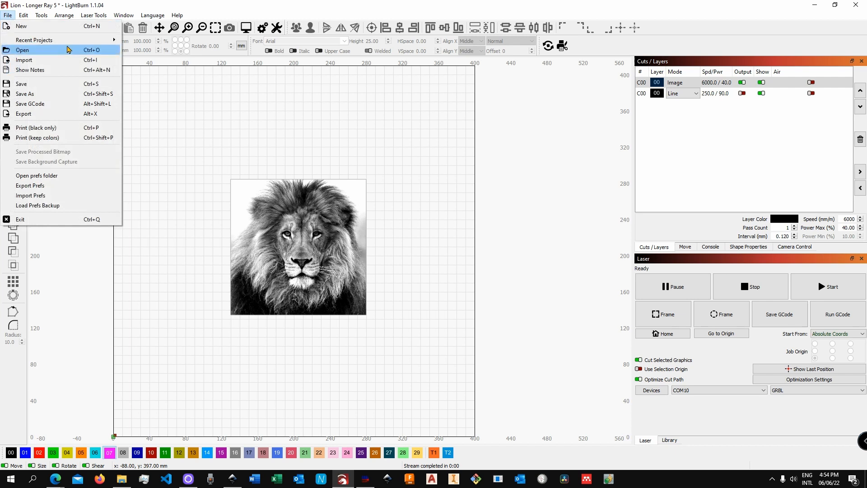
mouse_move(68, 40)
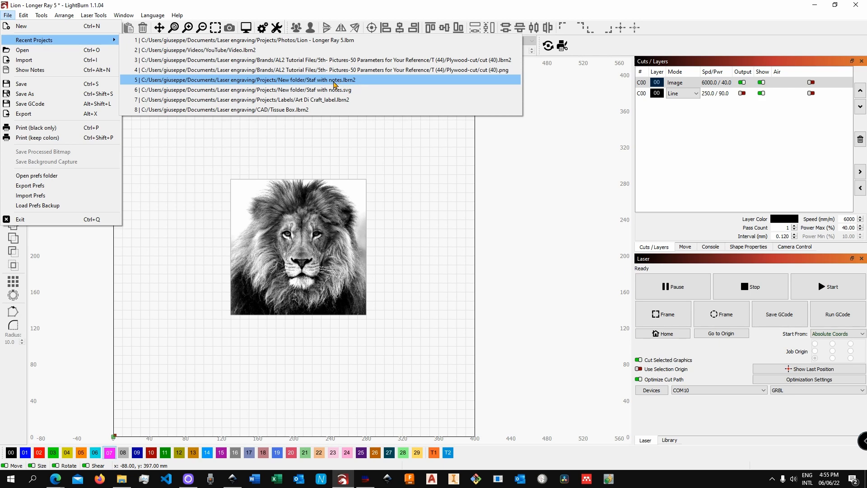
click(335, 84)
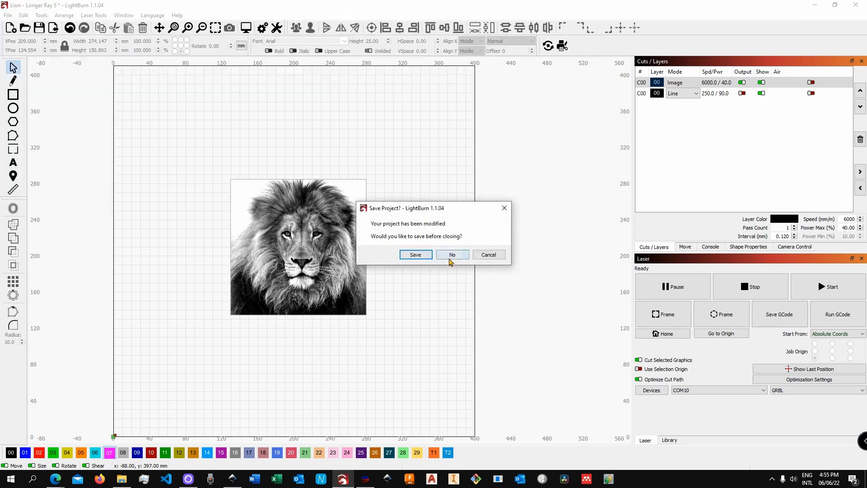
click(458, 256)
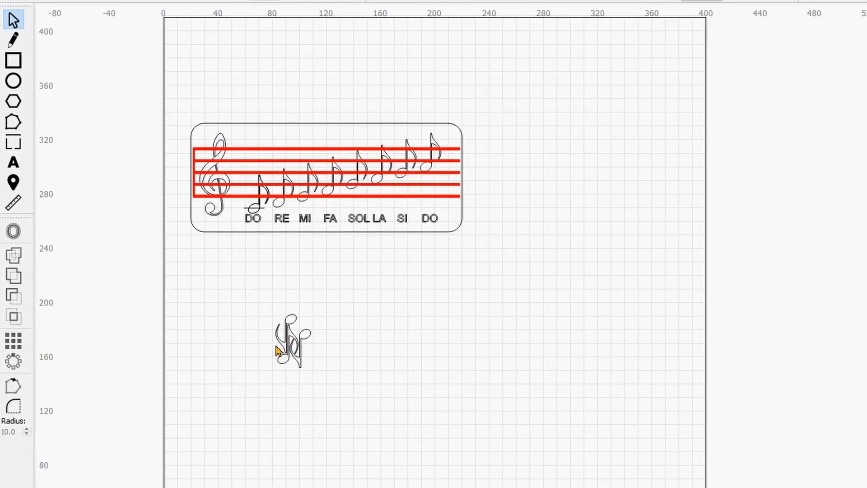
Move the upper upside-down note out of the cluster of three to about X 150 mm.
scroll(277, 351, up, 5)
click(293, 344)
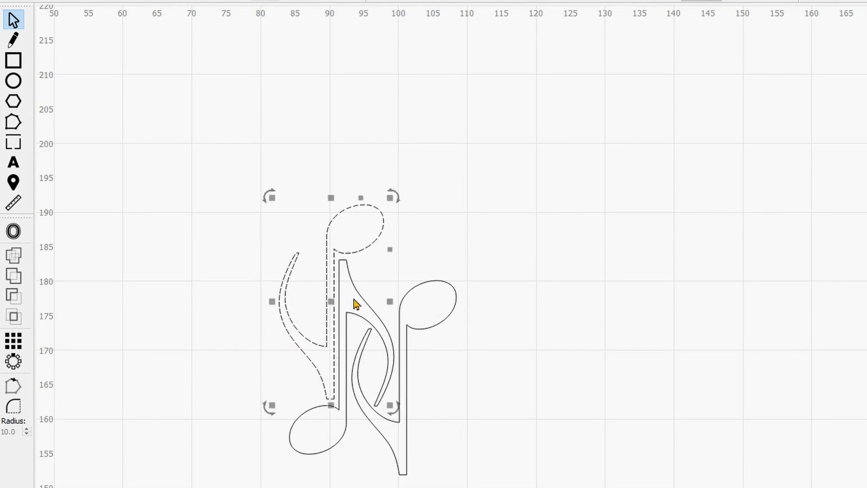
drag(327, 300, 743, 270)
click(273, 427)
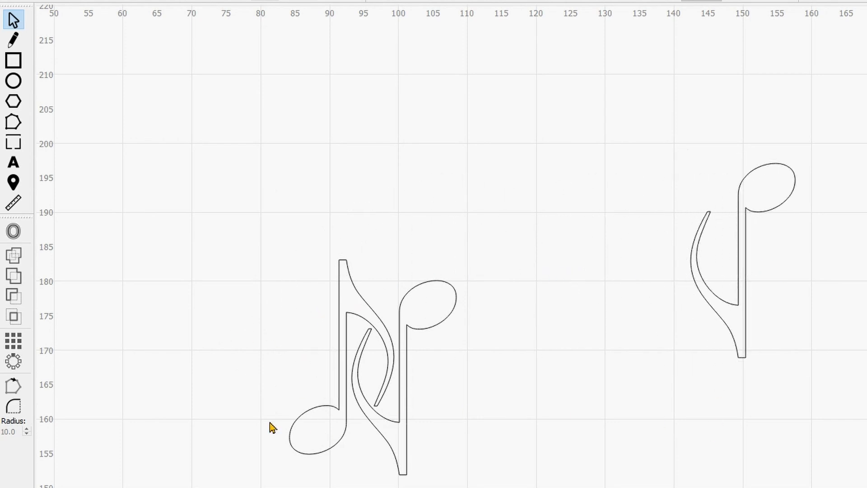
Rotate the separated note by 180 degrees.
scroll(574, 381, down, 2)
scroll(563, 321, up, 2)
drag(560, 336, 348, 271)
triple_click(334, 44)
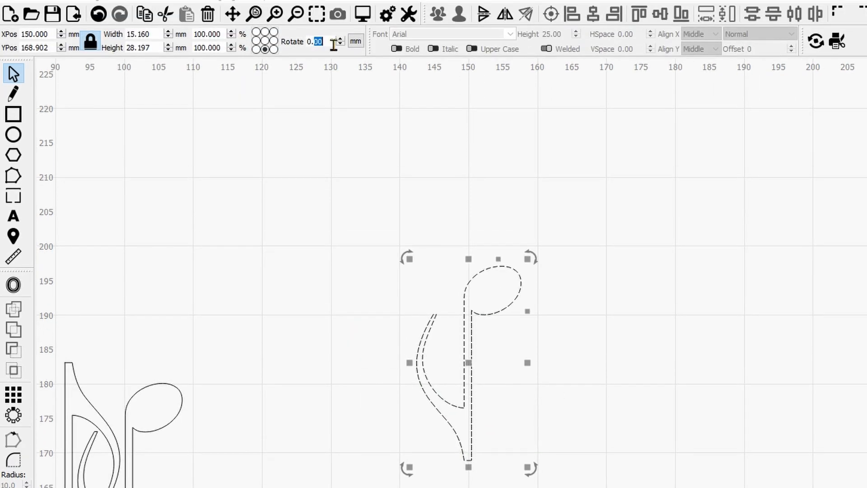
text(180)
key(Return)
click(467, 167)
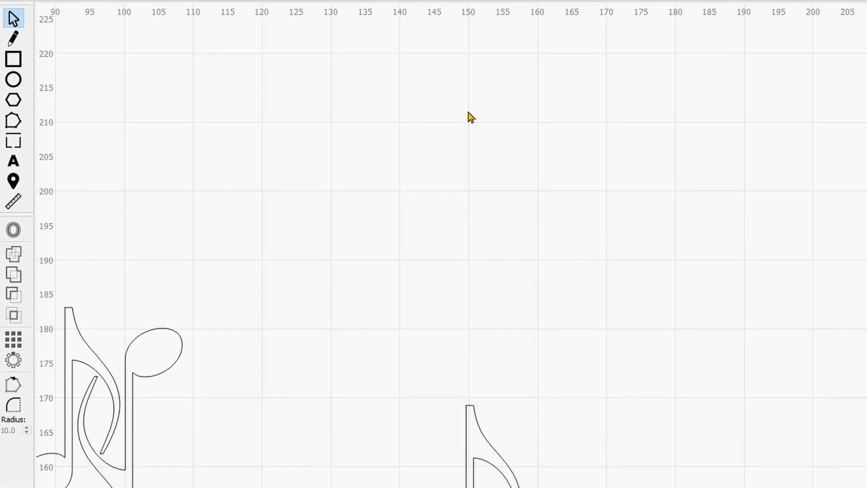
Edit the rotated note's nodes, pulling the stem's left-edge midpoint outward and the inner corner node down and to the right.
scroll(459, 135, down, 2)
click(492, 315)
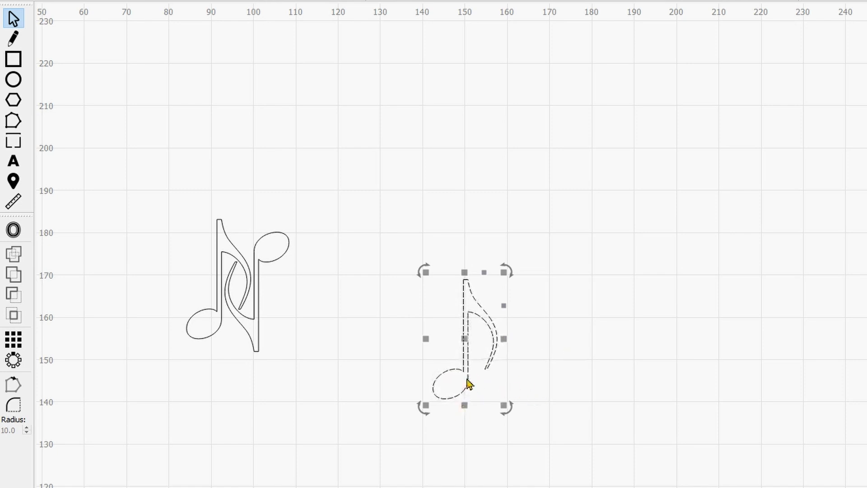
scroll(479, 388, up, 4)
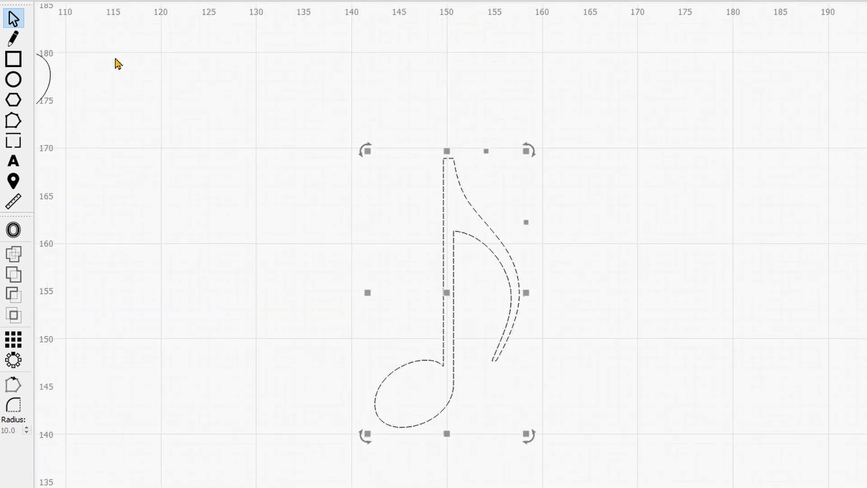
click(12, 122)
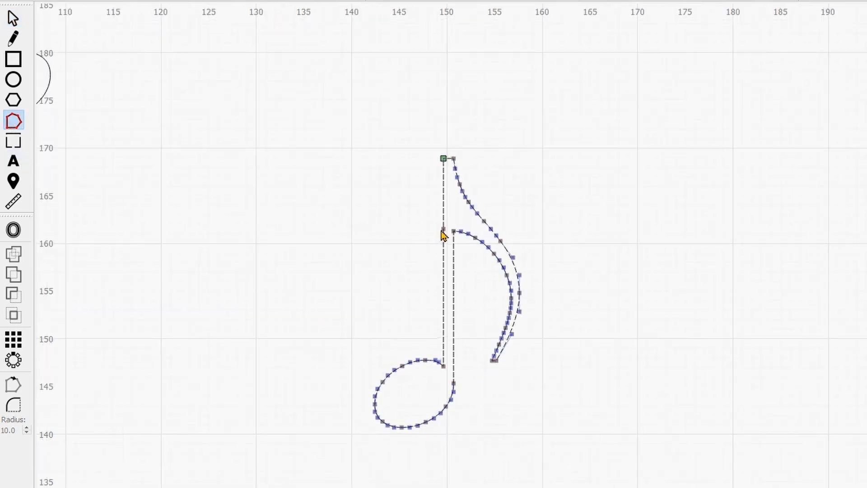
drag(443, 230, 467, 281)
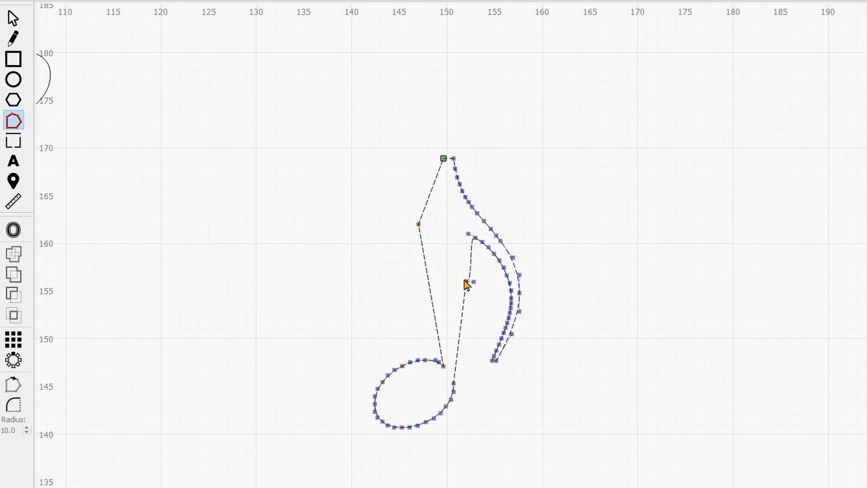
Smooth the note's left stem midpoint, top-right corner and lower-left stem corner nodes into curves and finish node editing.
double_click(418, 226)
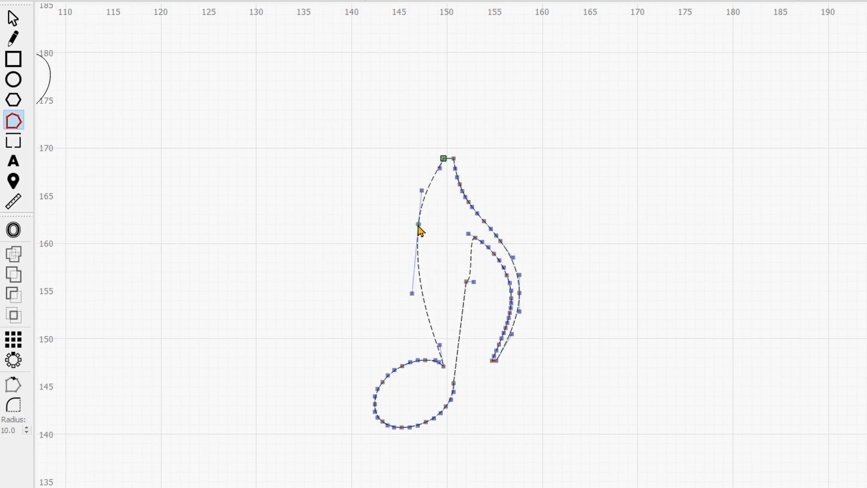
double_click(453, 158)
double_click(443, 366)
key(Escape)
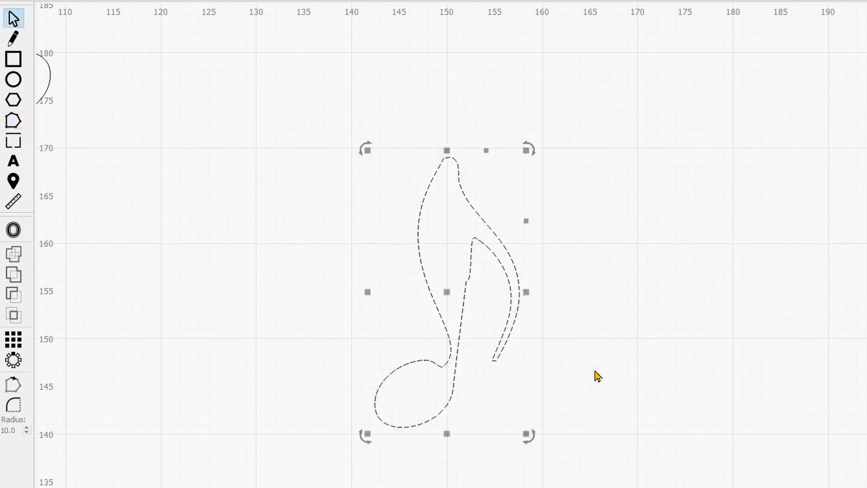
click(593, 370)
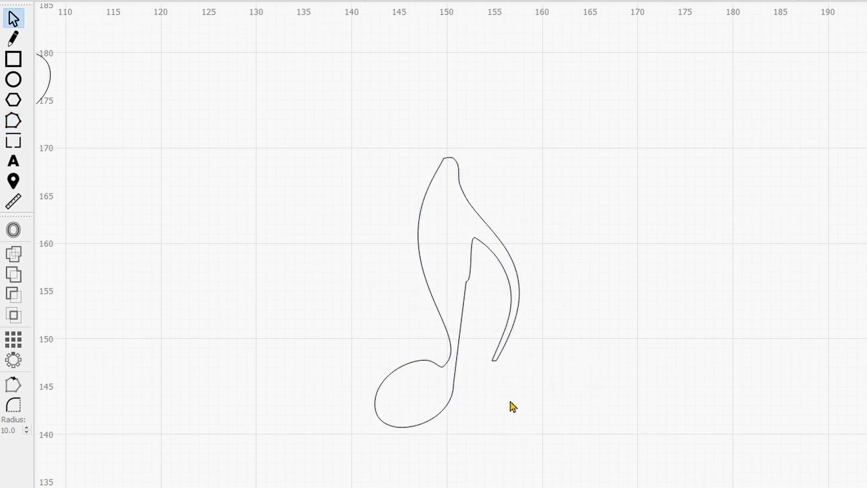
scroll(464, 346, down, 5)
scroll(464, 342, down, 4)
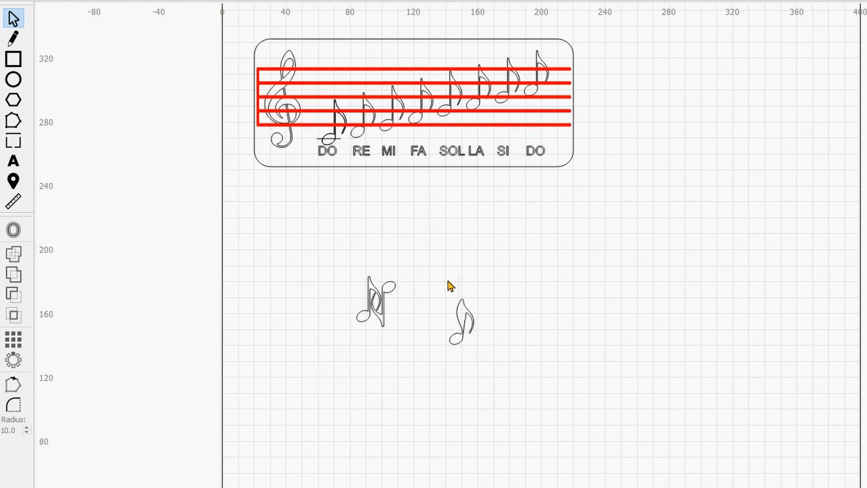
drag(443, 273, 529, 377)
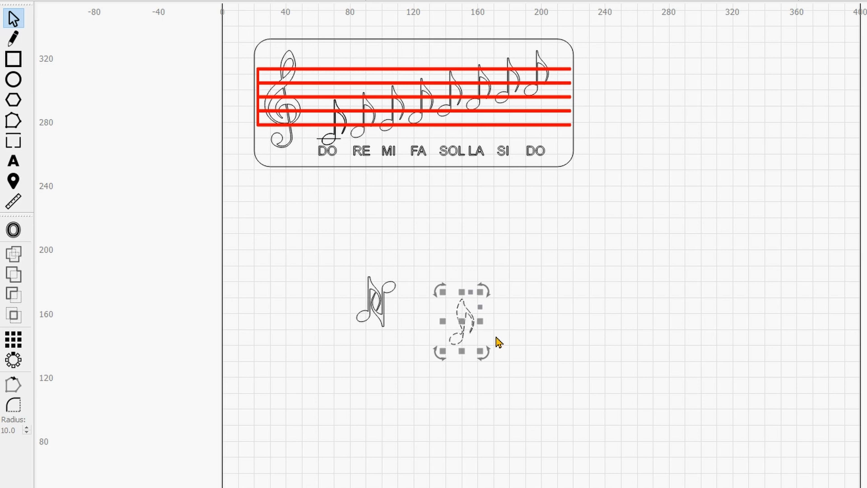
click(607, 305)
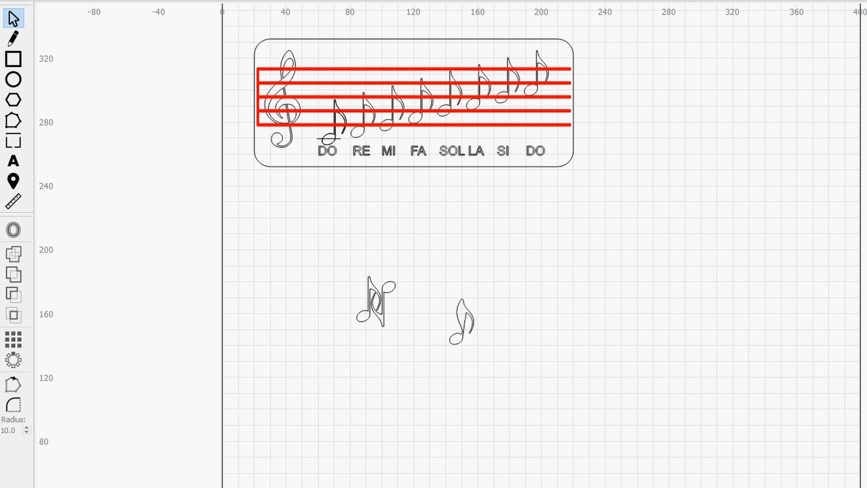
Open Filter Box.lbrn2 from the Laser engraving > Projects > Assemblies > Extractor folder, without saving the current project.
click(29, 6)
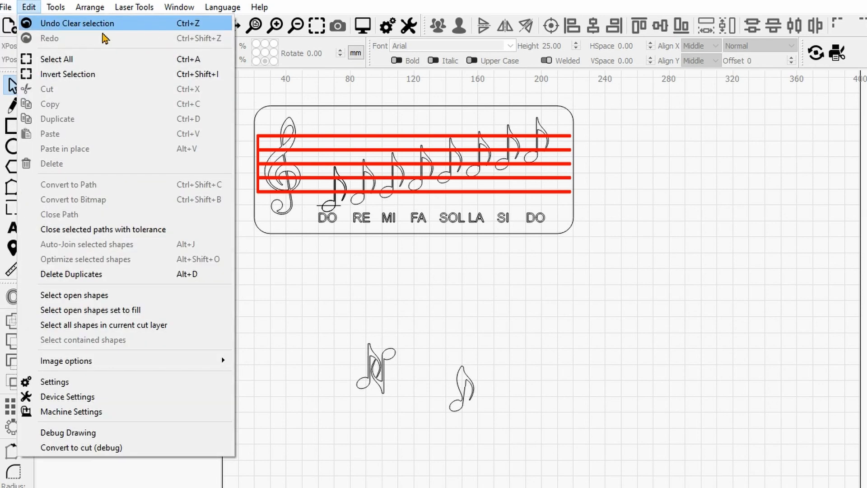
mouse_move(8, 7)
click(26, 58)
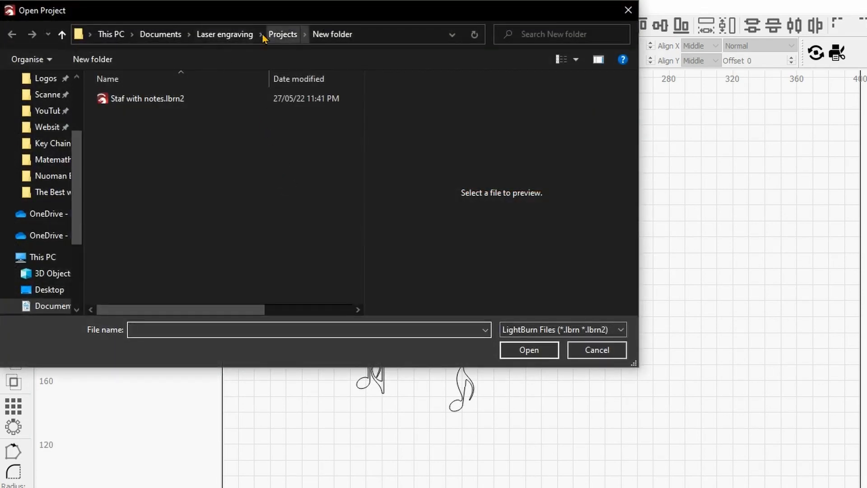
click(233, 39)
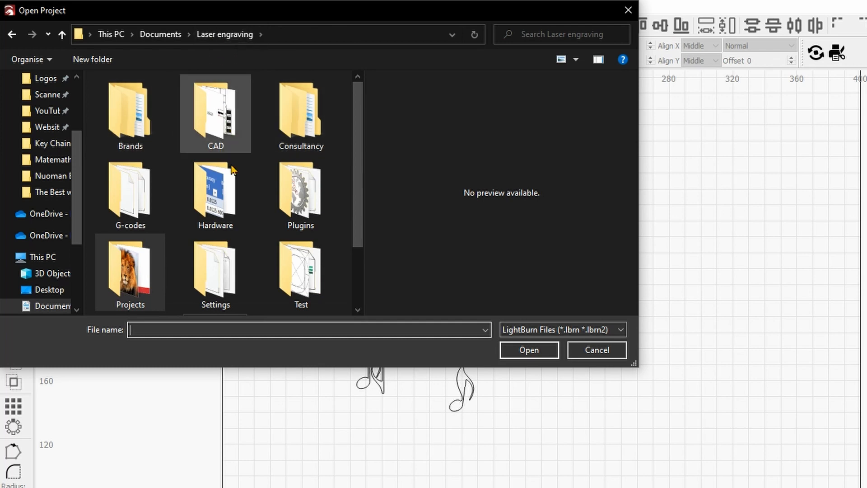
double_click(147, 278)
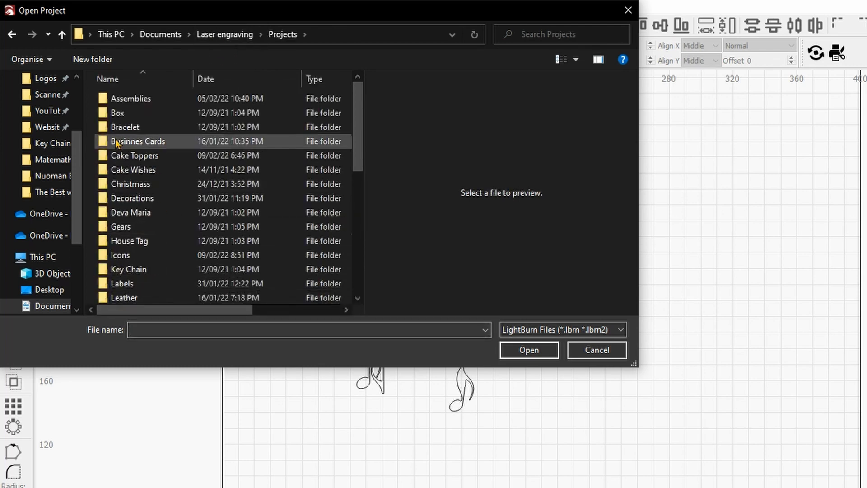
double_click(143, 103)
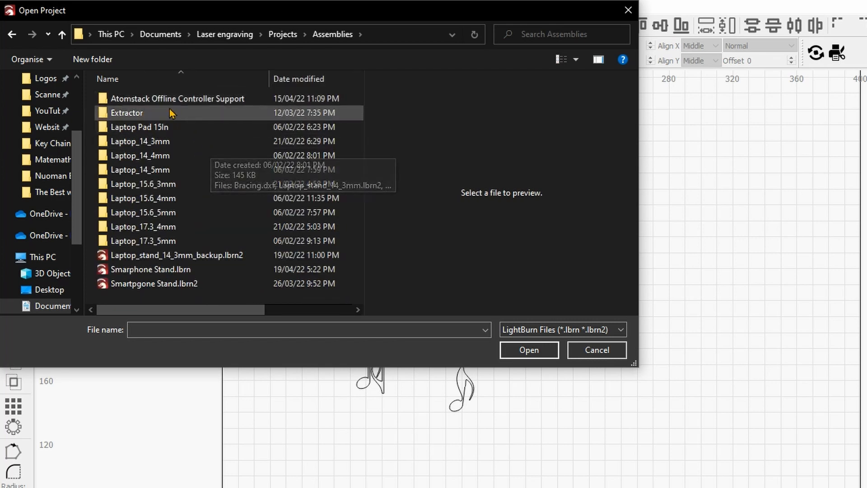
double_click(148, 113)
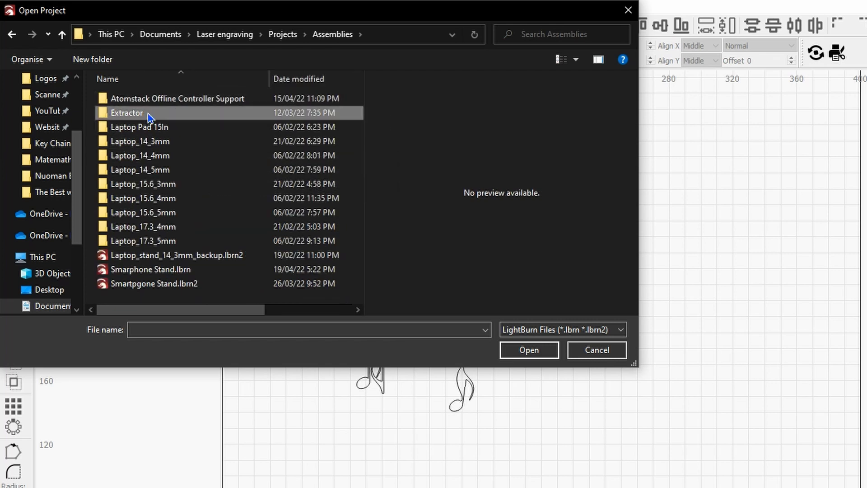
click(144, 104)
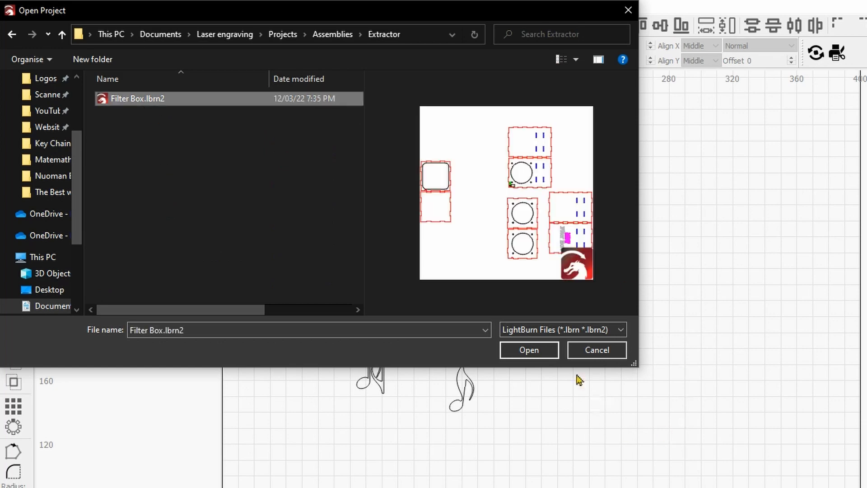
click(529, 350)
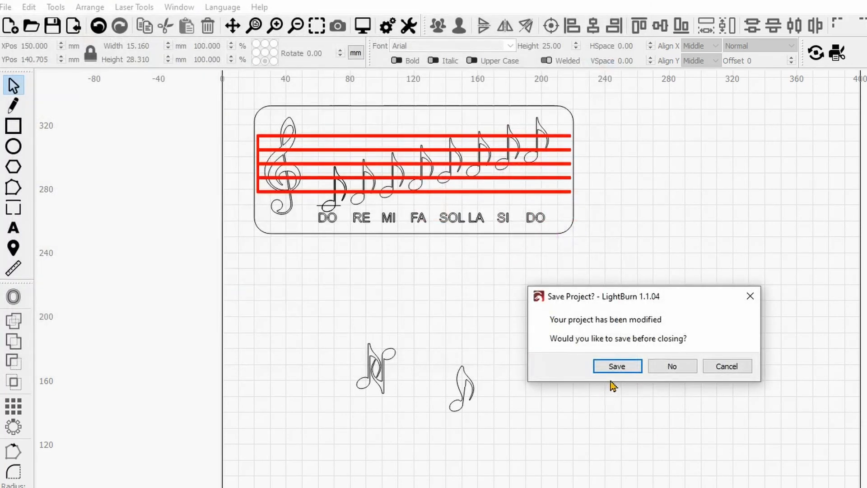
click(666, 368)
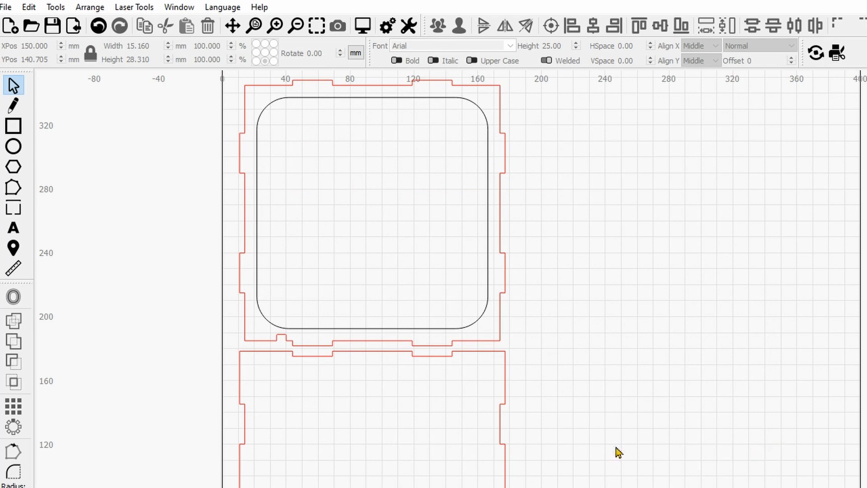
Examine the full filter box layout and select the uppermost slotted panel outside the work area.
scroll(648, 439, down, 6)
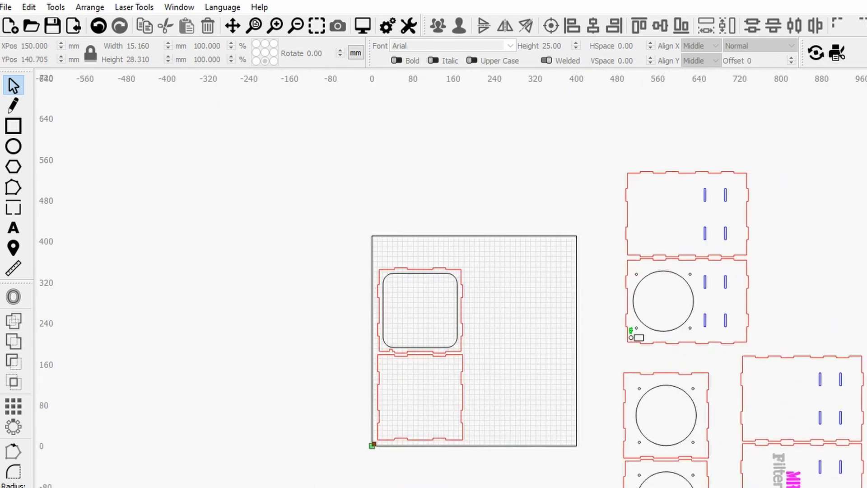
scroll(860, 479, up, 2)
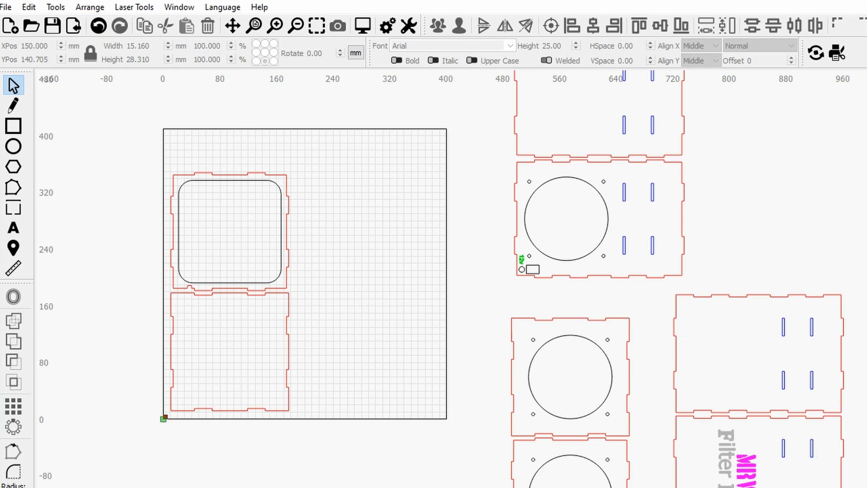
scroll(691, 413, down, 1)
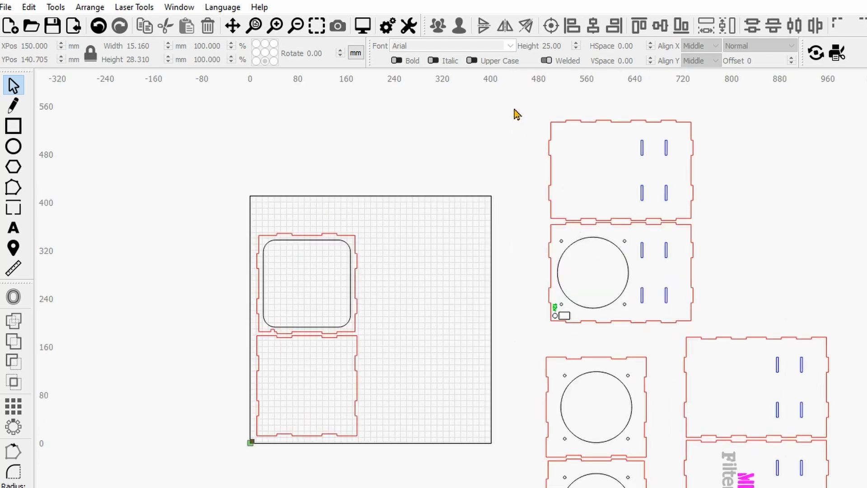
drag(514, 108, 754, 224)
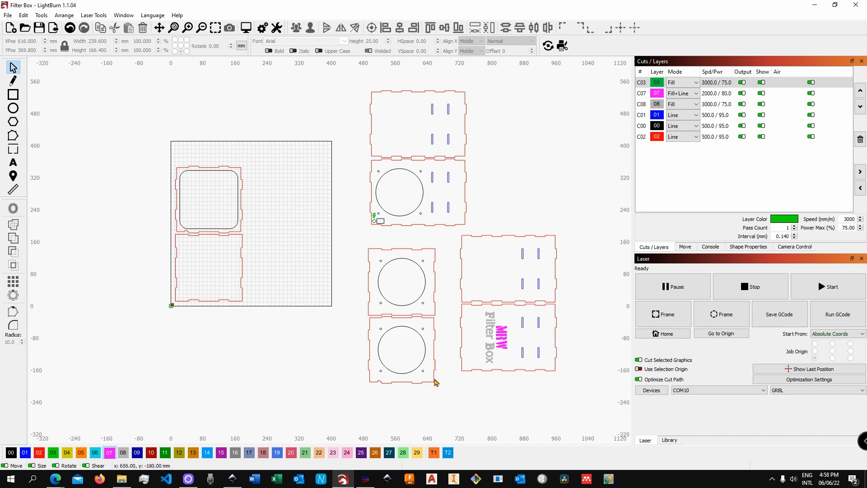
Switch to LaserGRBL and load Trebble Clef.svg with border speed 250 mm/min, M4 - Dynamic Power, S-MIN 100 and S-MAX 900.
click(365, 478)
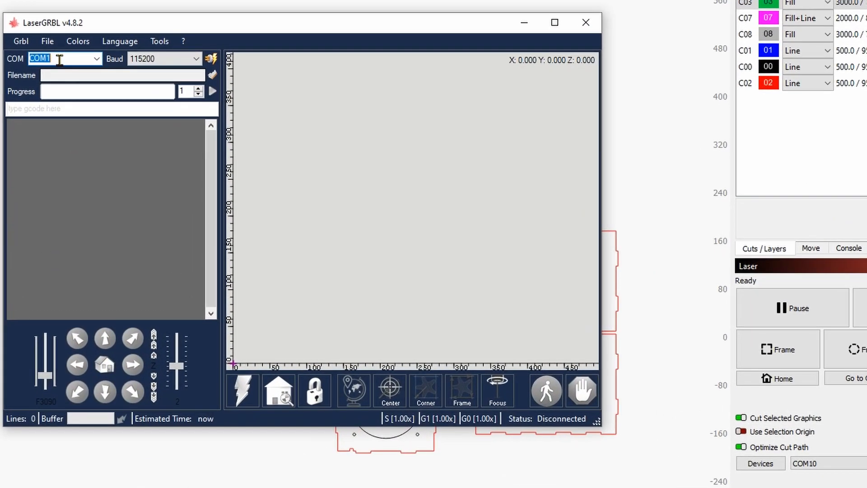
click(181, 119)
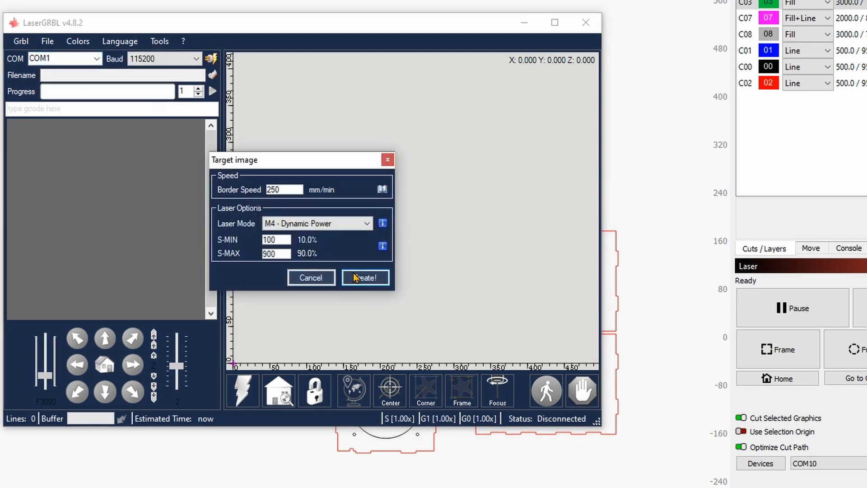
click(357, 277)
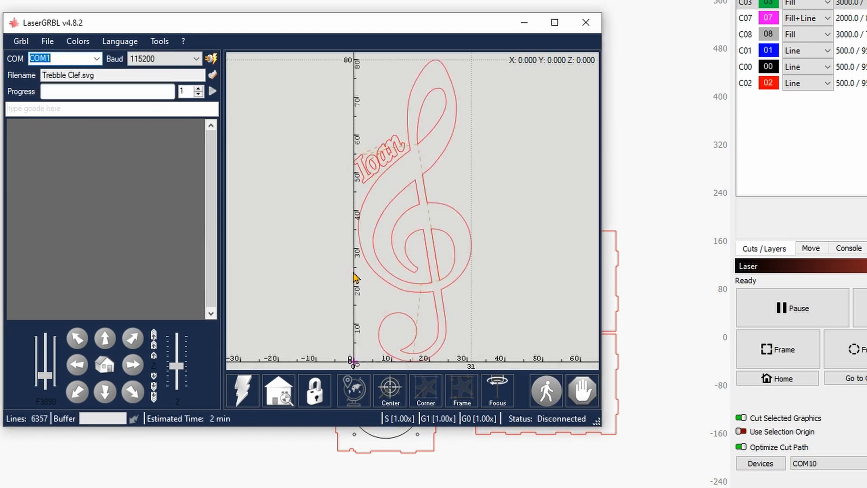
Append Channel_Tag_Engraving_Part.png to the loaded treble clef, using 1bit BW Dithering, 5000 mm/min engraving speed and a size of 200 by 89.3 mm.
click(48, 41)
click(68, 68)
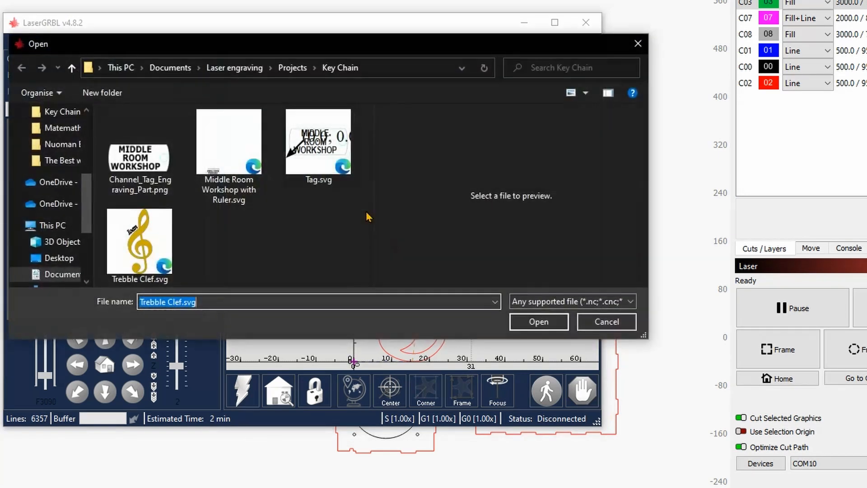
click(139, 148)
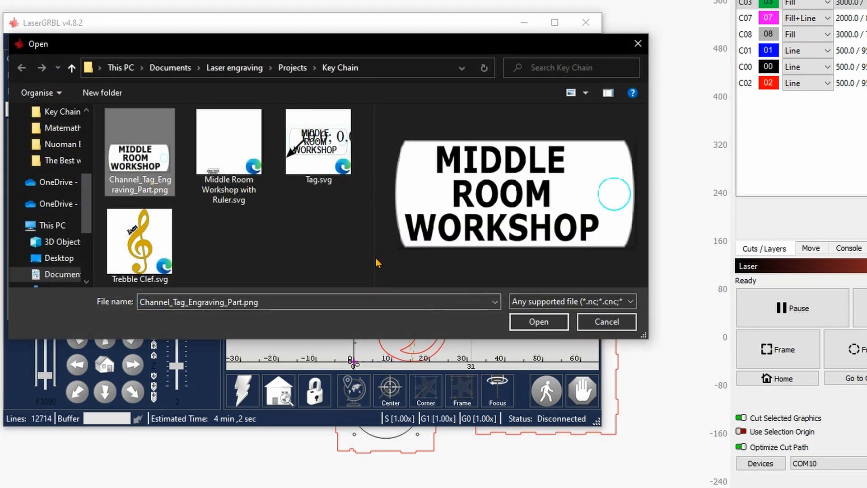
click(525, 324)
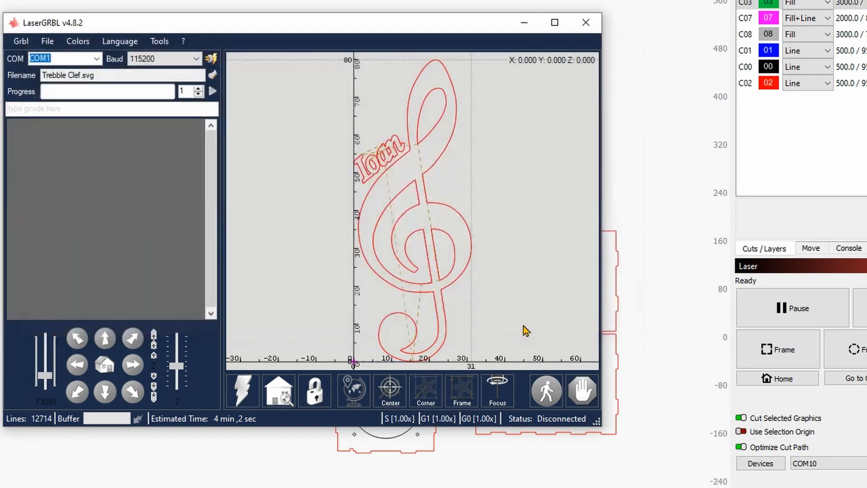
click(675, 417)
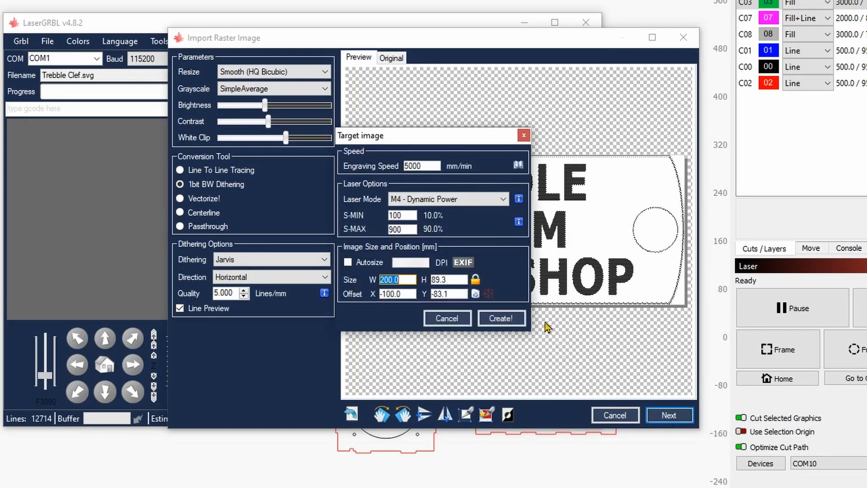
click(505, 317)
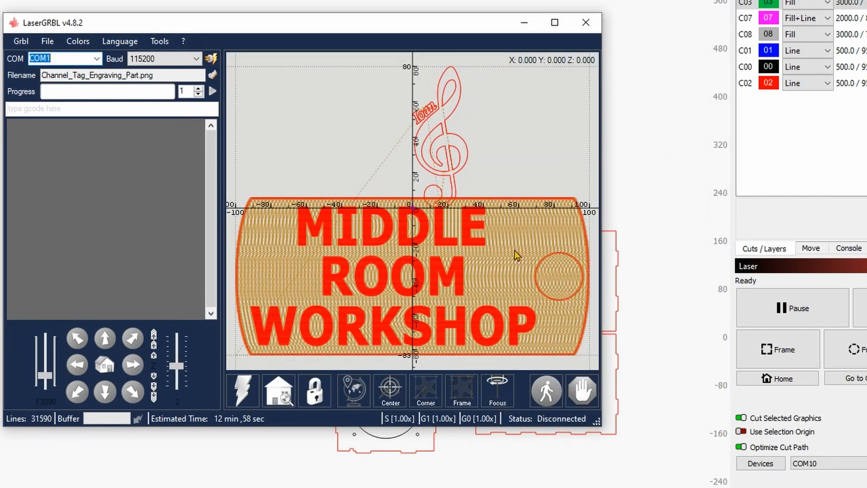